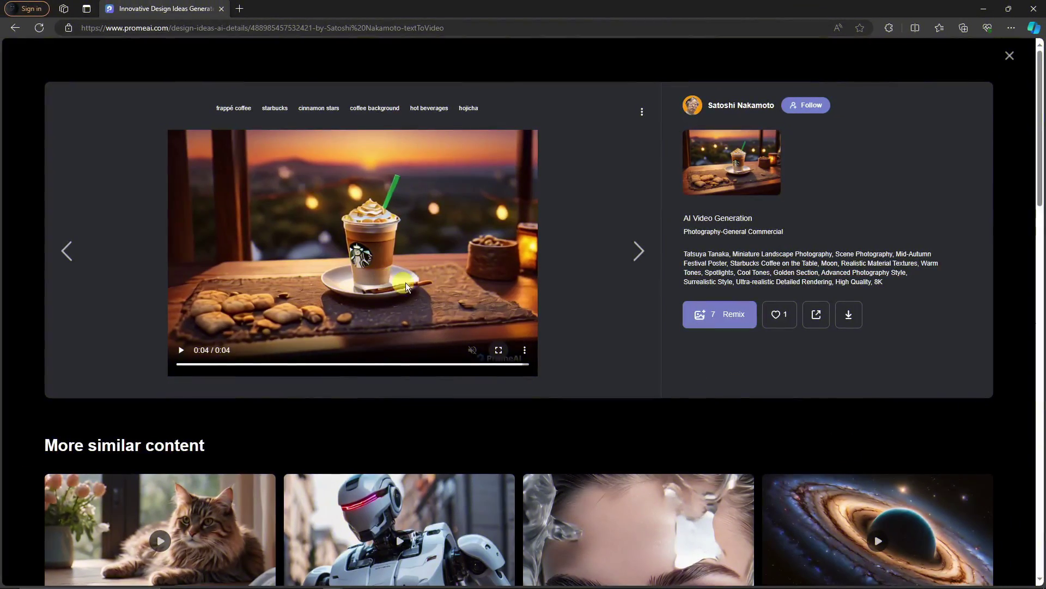
Close the coffee video's details and look over the image generation, image editing and video tools on the home page.
click(1015, 57)
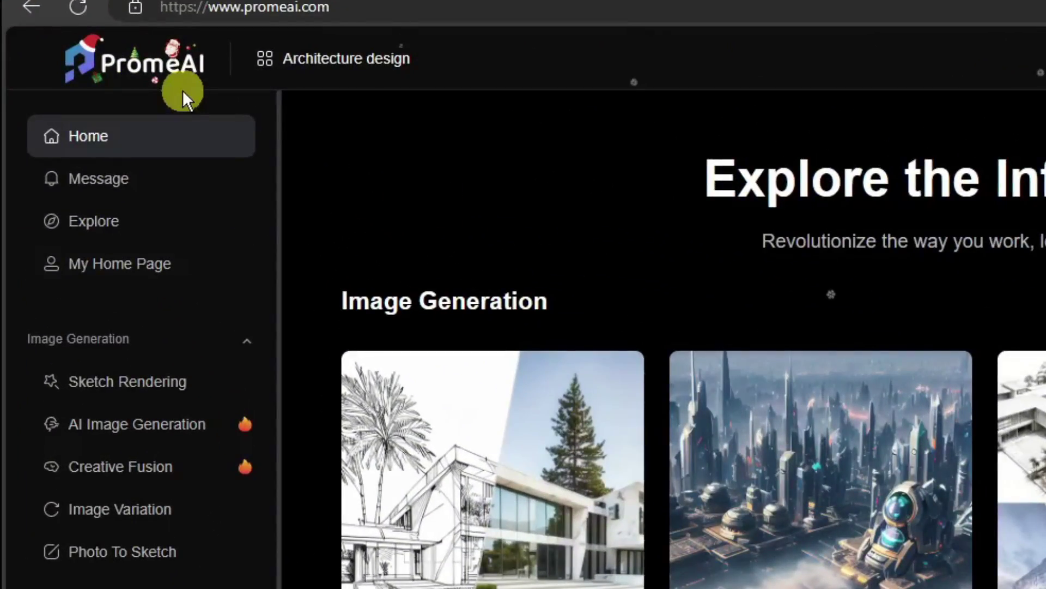
scroll(587, 324, down, 5)
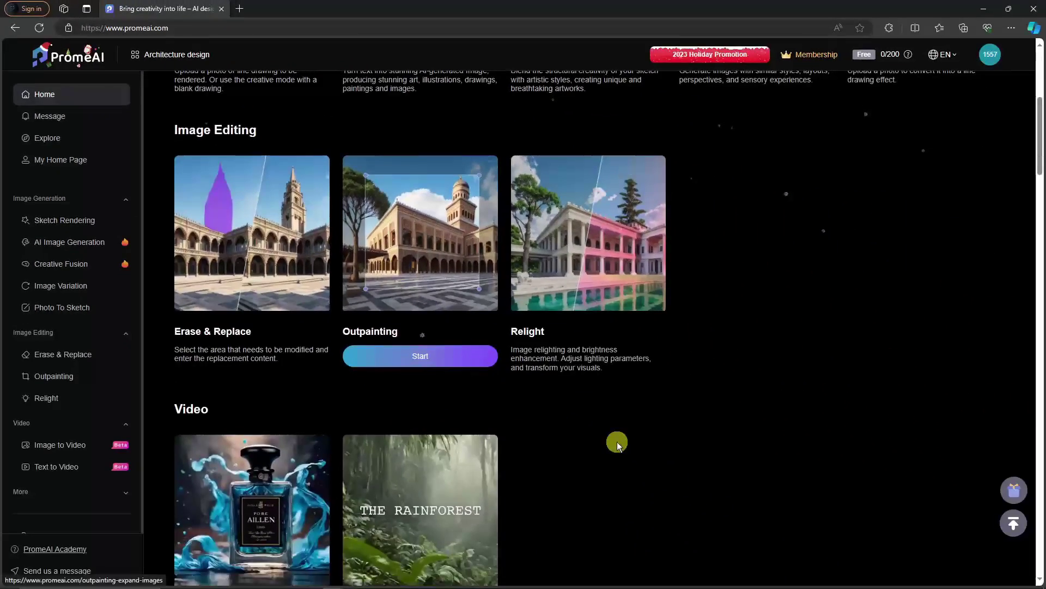
scroll(709, 474, up, 4)
scroll(803, 504, up, 2)
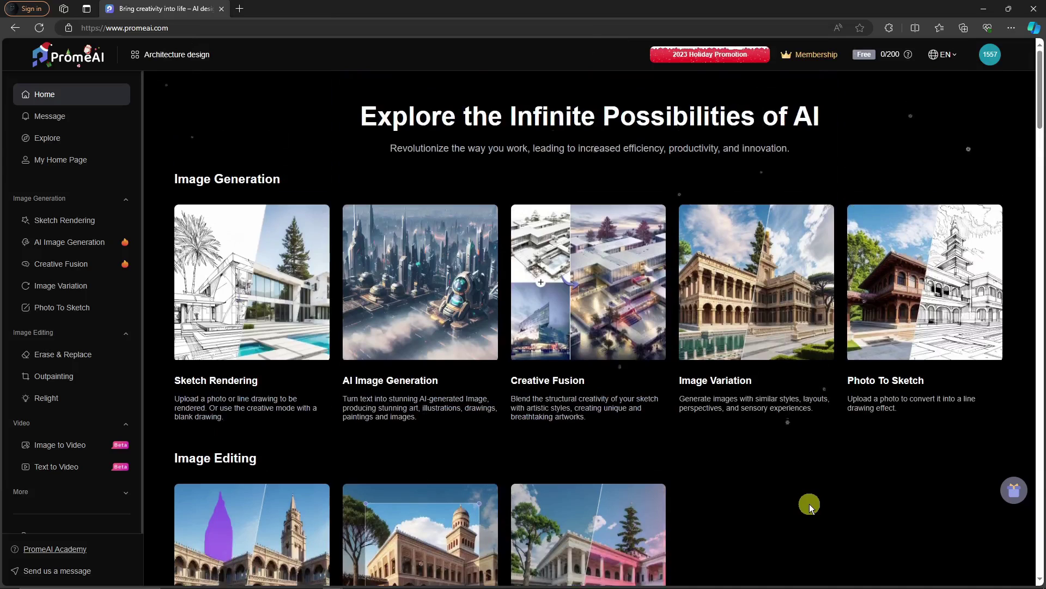
Open the Membership page in a new tab and review the Free, Base, Standard and Pro monthly plans.
right_click(829, 56)
click(835, 63)
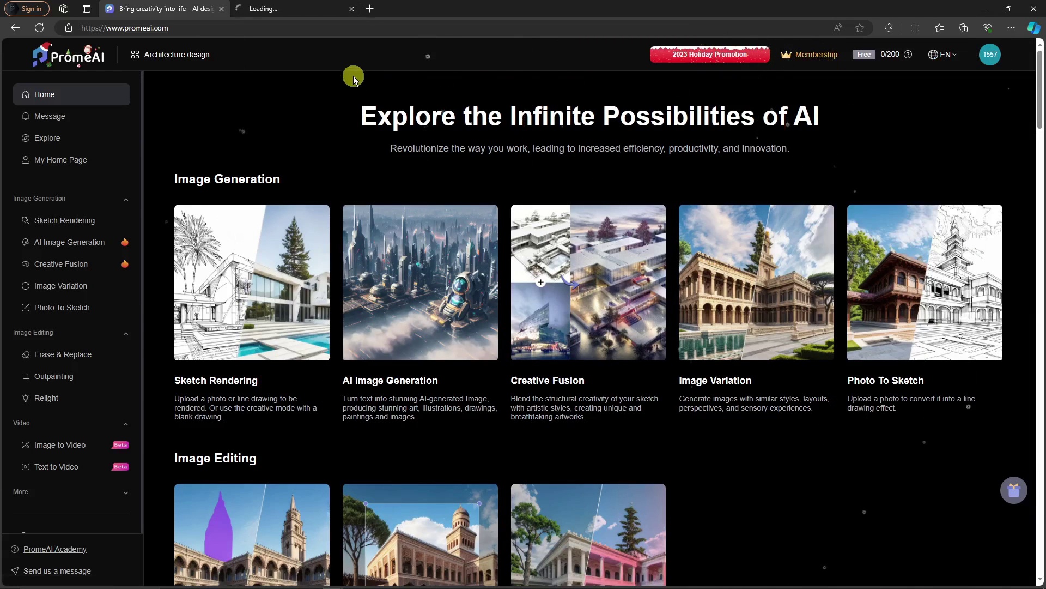
scroll(502, 229, down, 4)
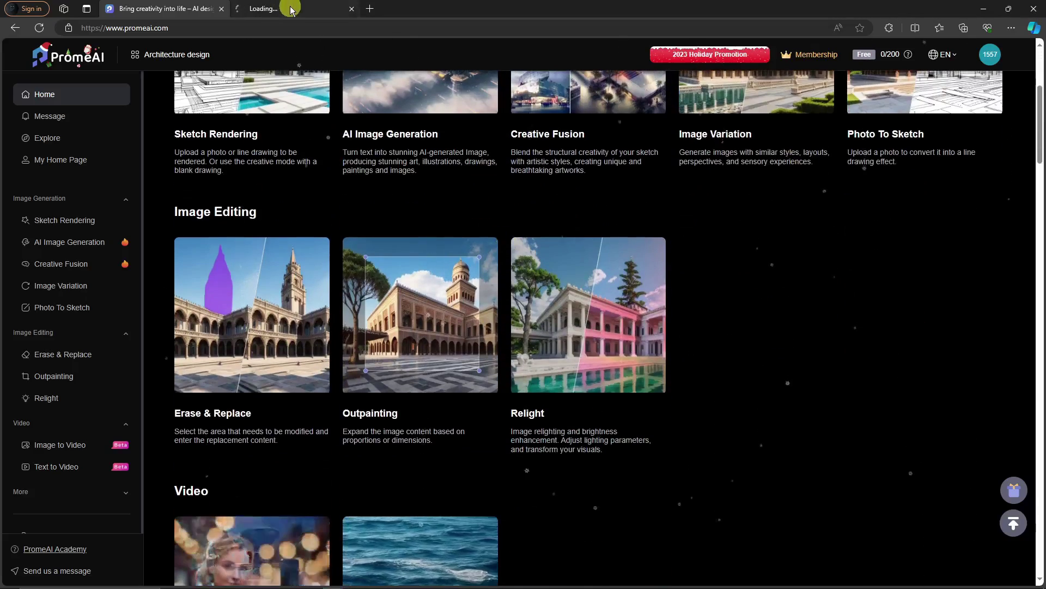
click(252, 8)
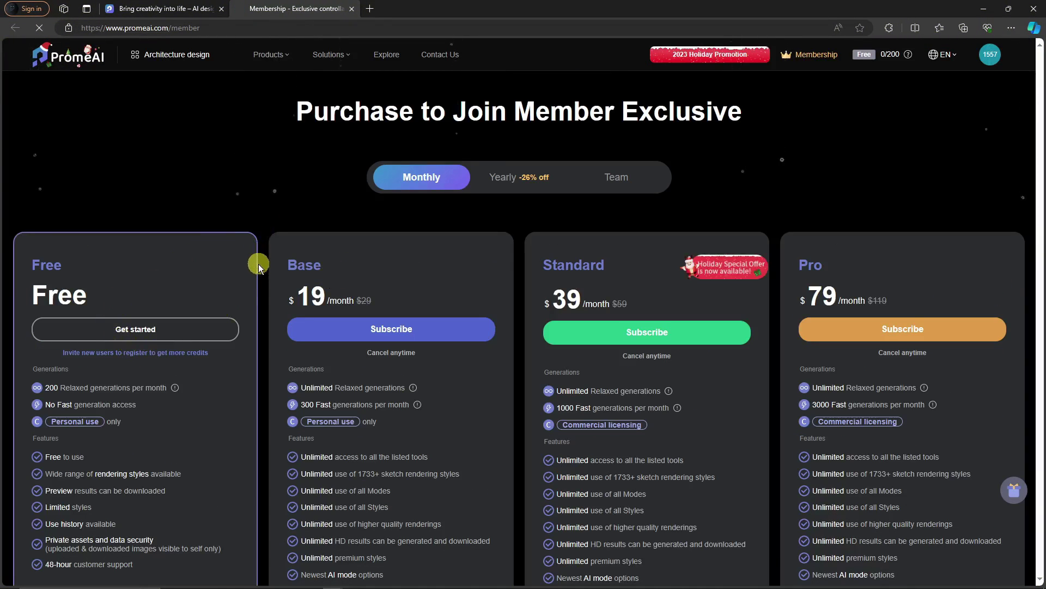
scroll(251, 375, down, 2)
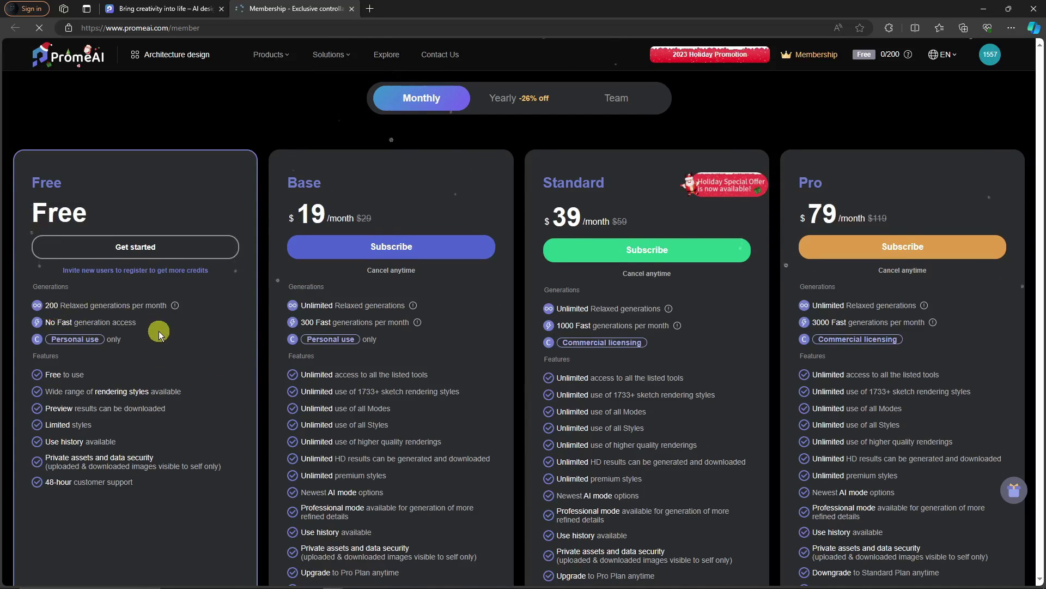
mouse_move(175, 306)
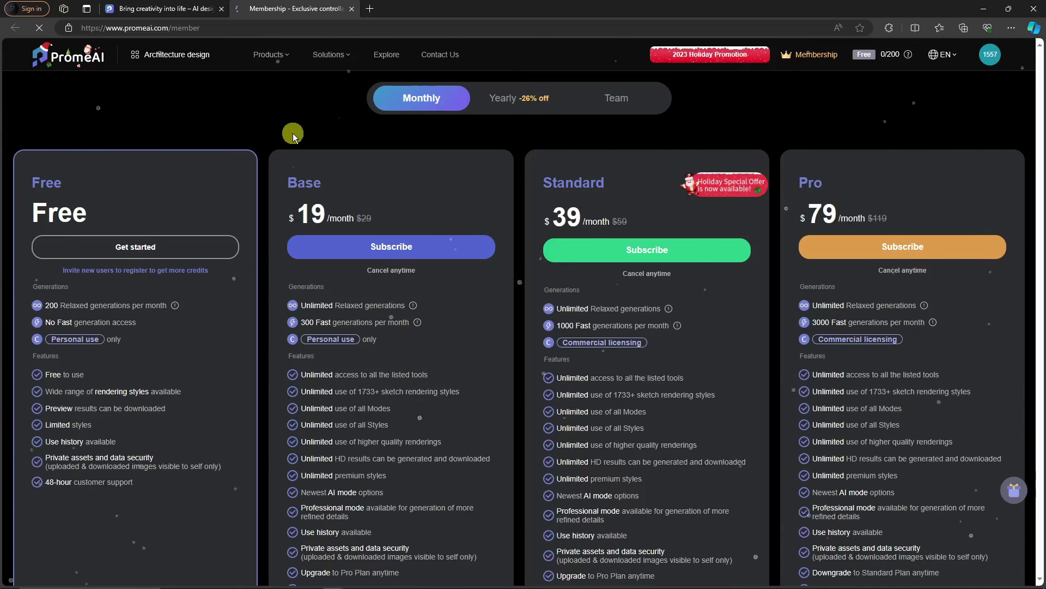
scroll(708, 316, up, 2)
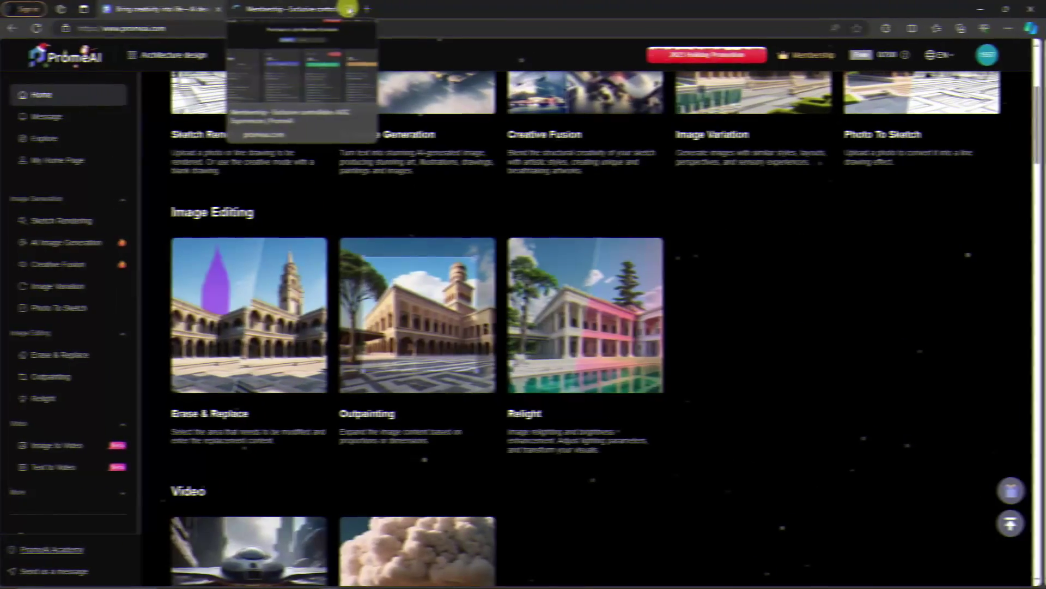
Close the Membership page and open the Text to Video tool.
click(349, 9)
scroll(133, 234, up, 5)
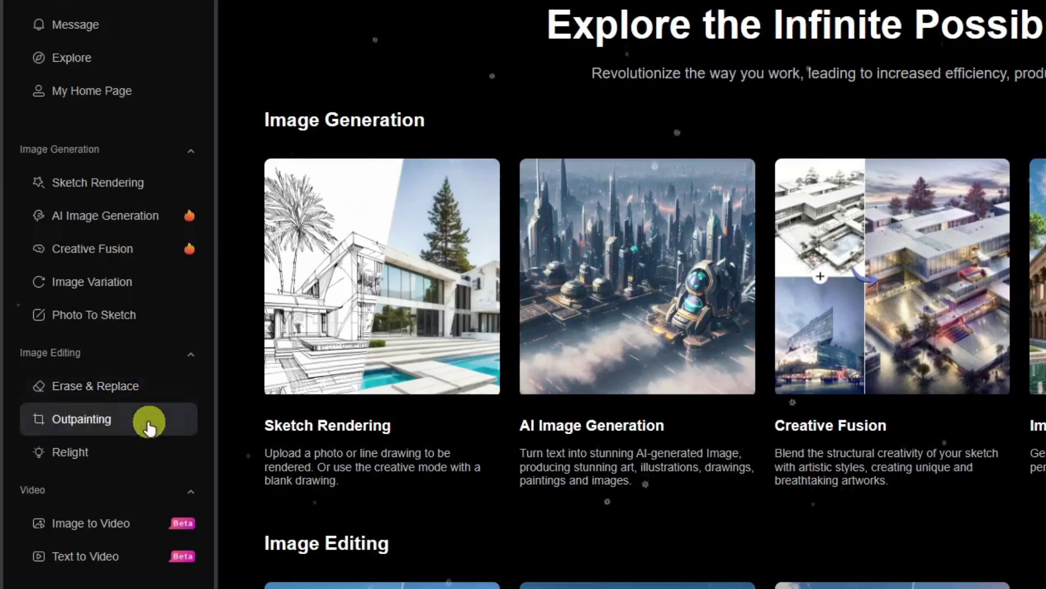
scroll(153, 457, down, 2)
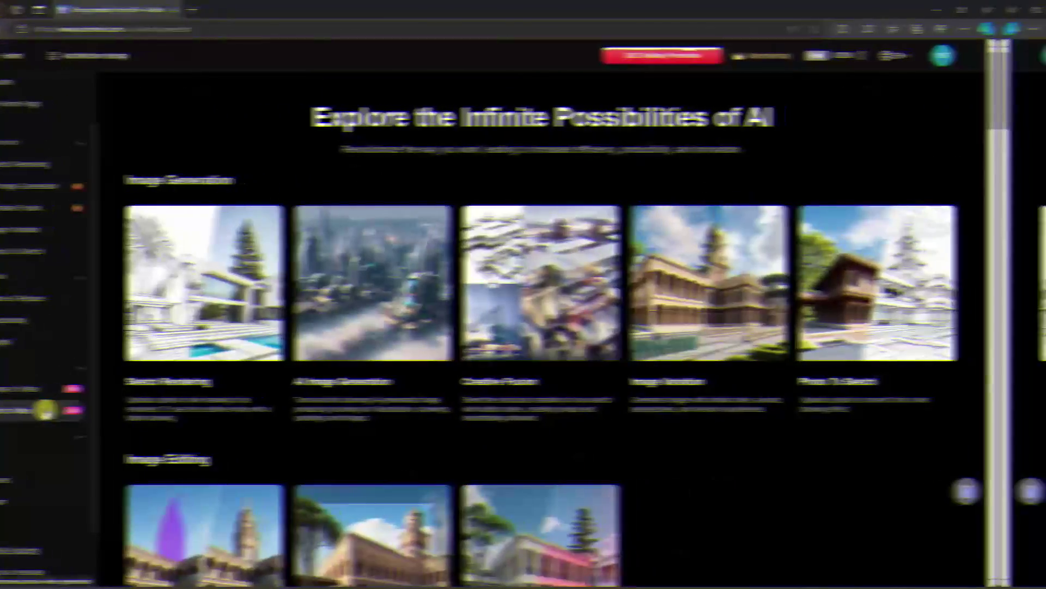
click(93, 412)
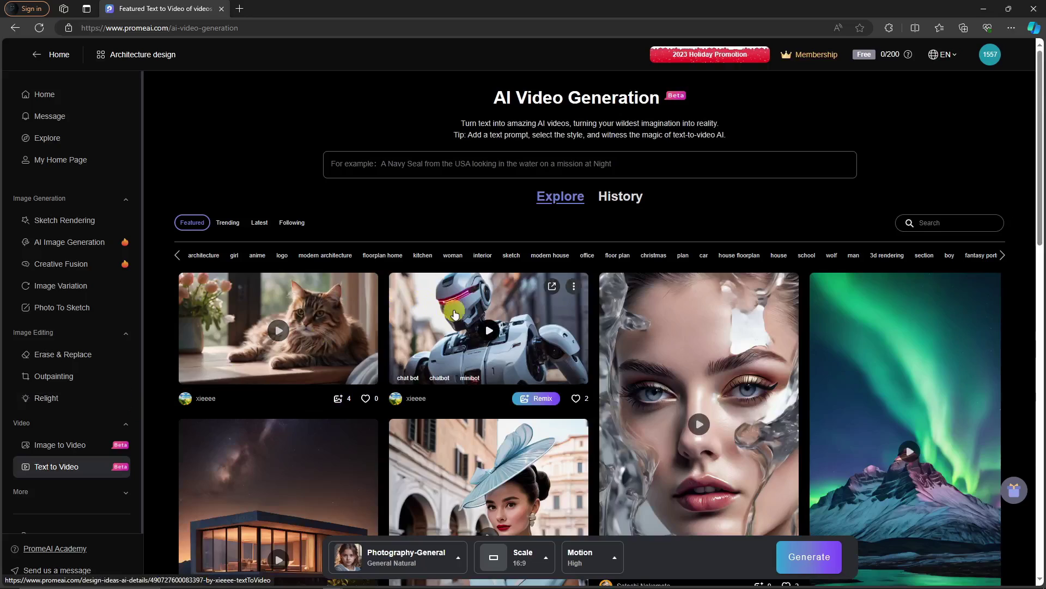
Browse the featured text-to-video gallery for example videos.
scroll(447, 312, down, 6)
scroll(696, 367, up, 6)
scroll(696, 367, down, 6)
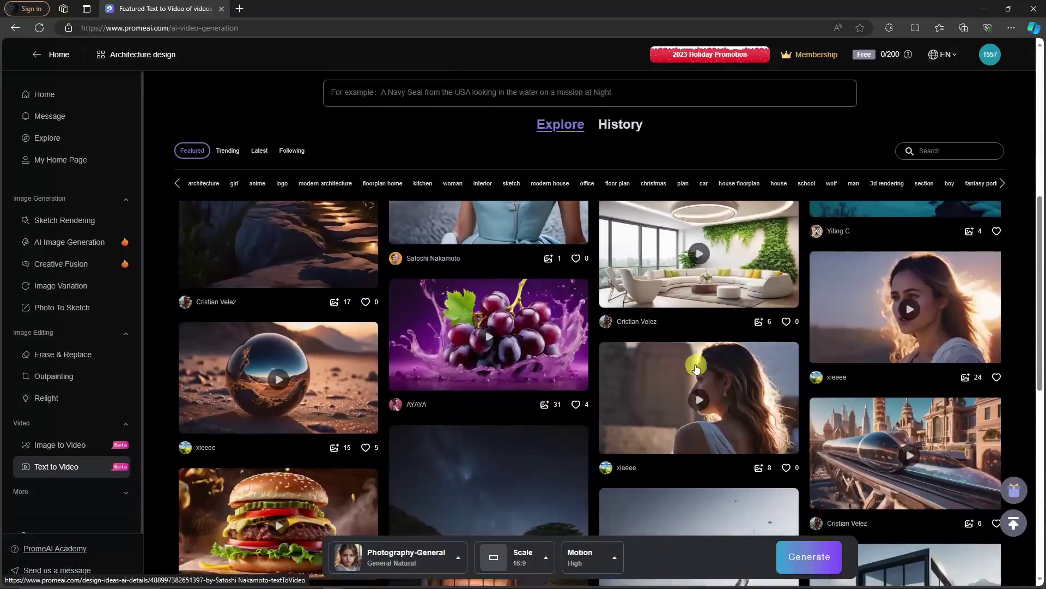
scroll(696, 367, down, 10)
scroll(695, 367, up, 3)
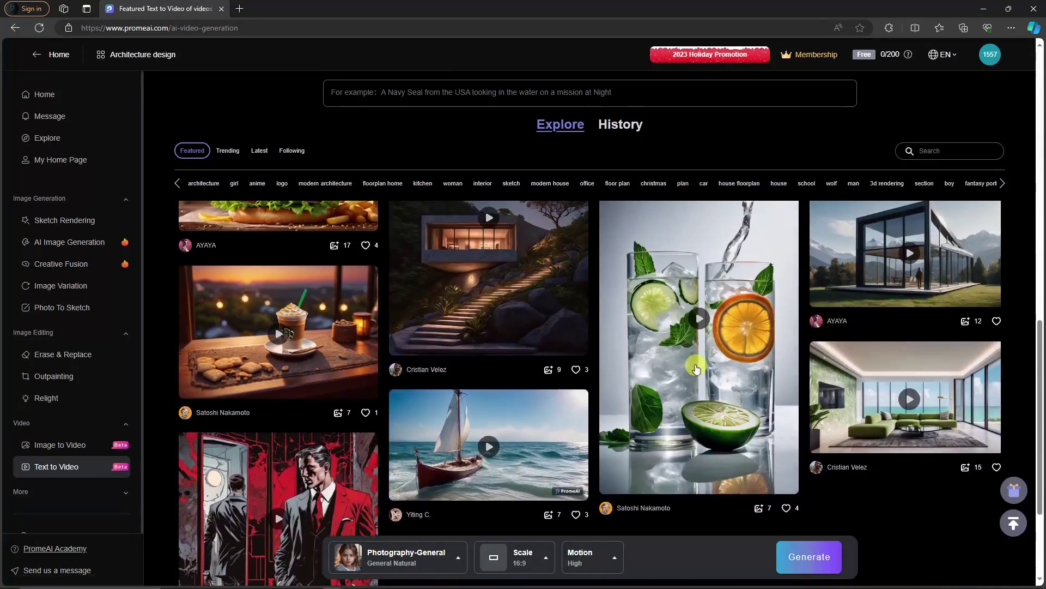
scroll(696, 368, up, 5)
scroll(499, 317, down, 2)
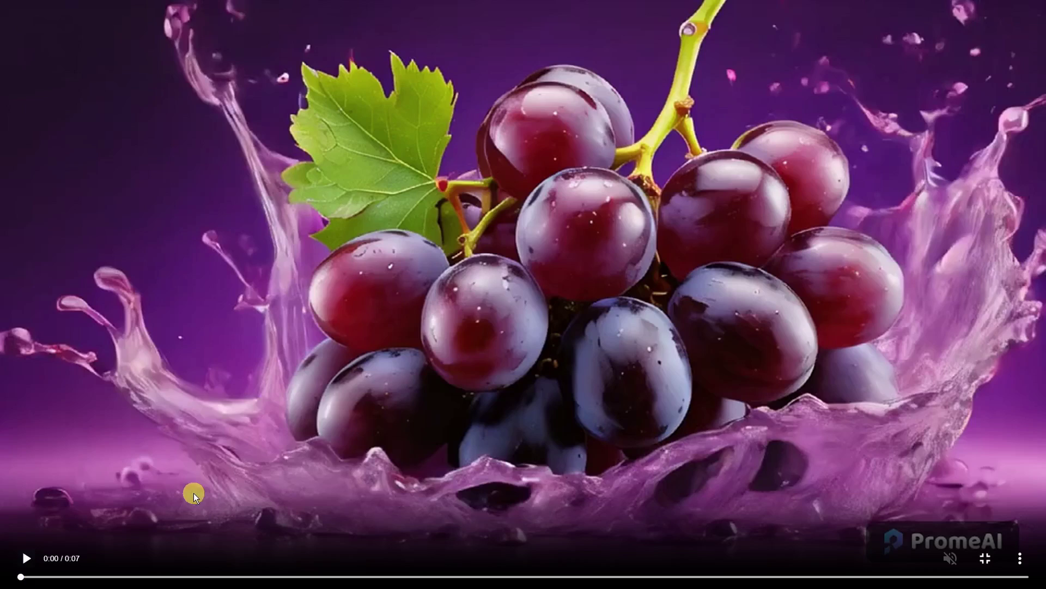
Play the purple grapes video, leave full screen, close its details and browse further featured videos.
click(26, 557)
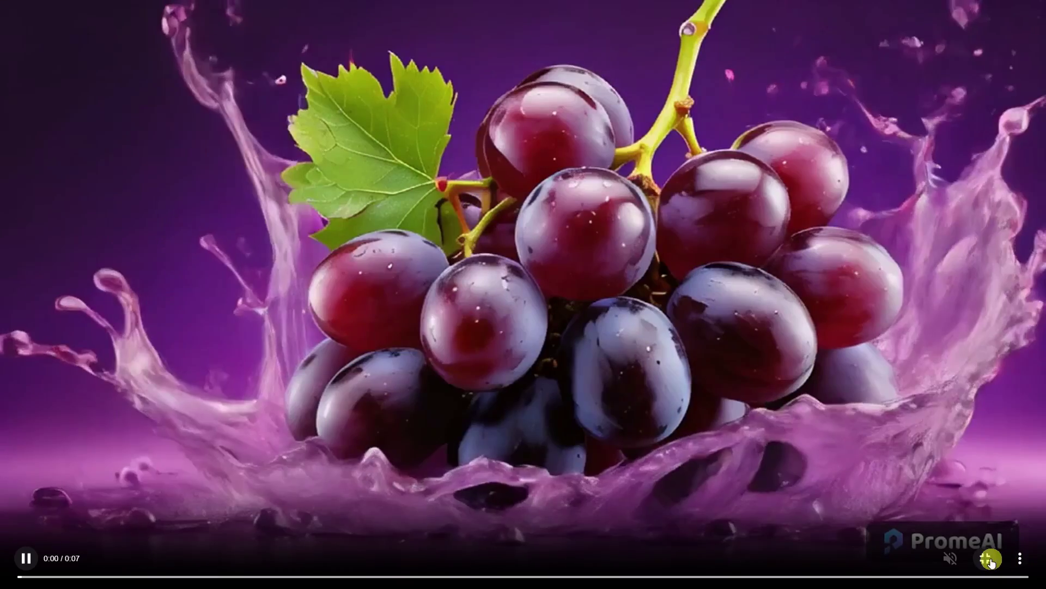
click(991, 561)
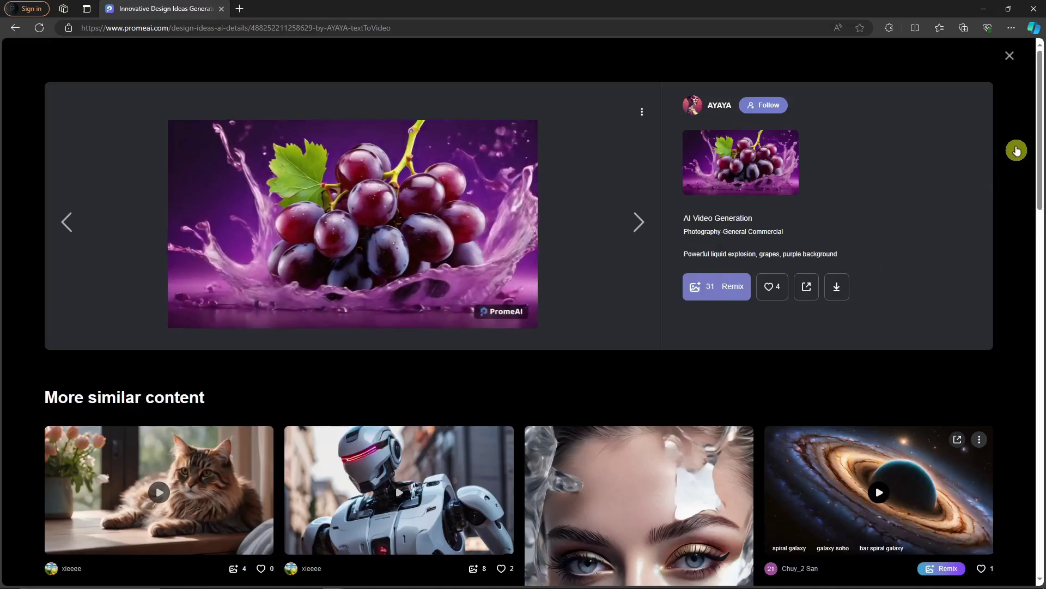
click(1012, 59)
scroll(535, 415, down, 10)
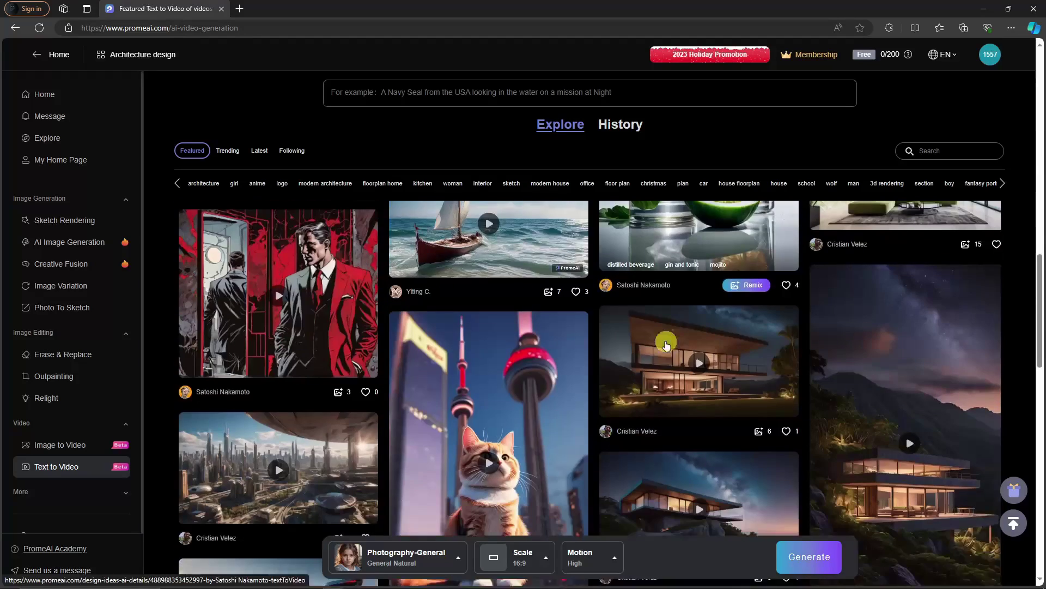
scroll(535, 416, up, 5)
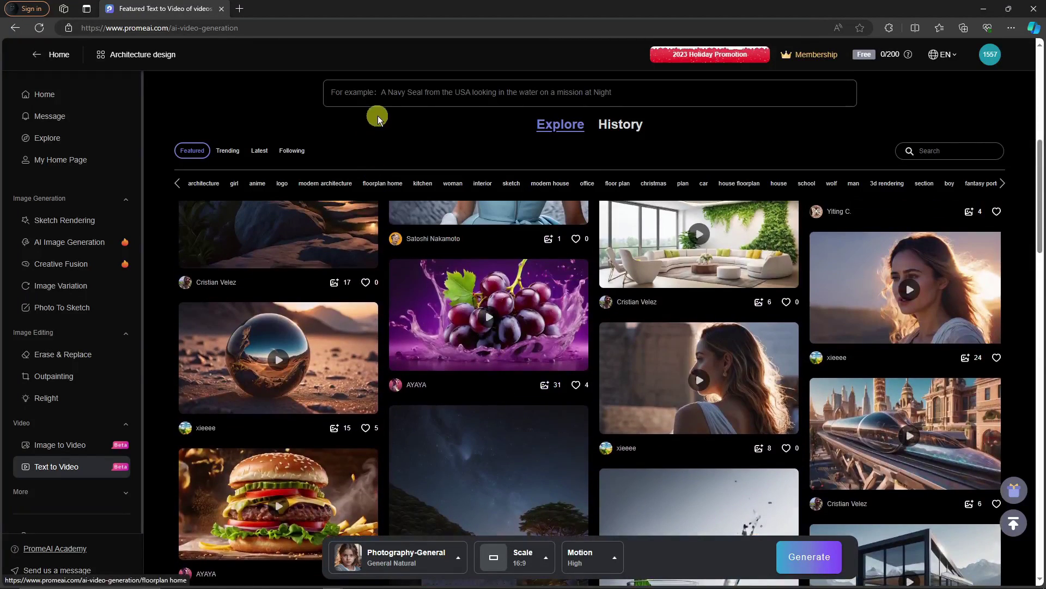
Examine the available video style presets and the aspect ratio options for the scale.
click(456, 560)
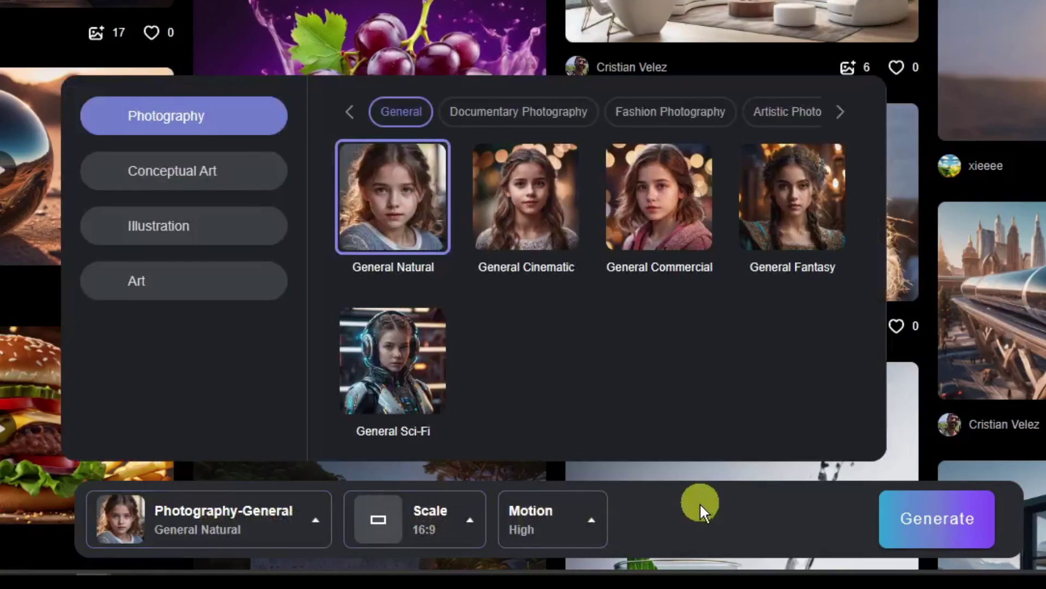
click(707, 518)
click(468, 508)
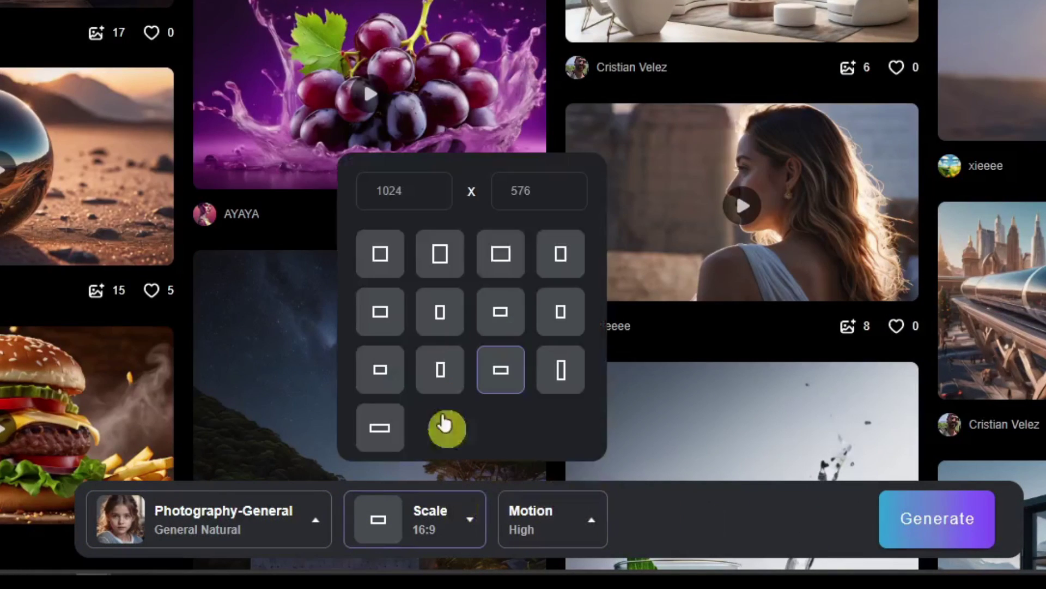
scroll(523, 273, up, 1)
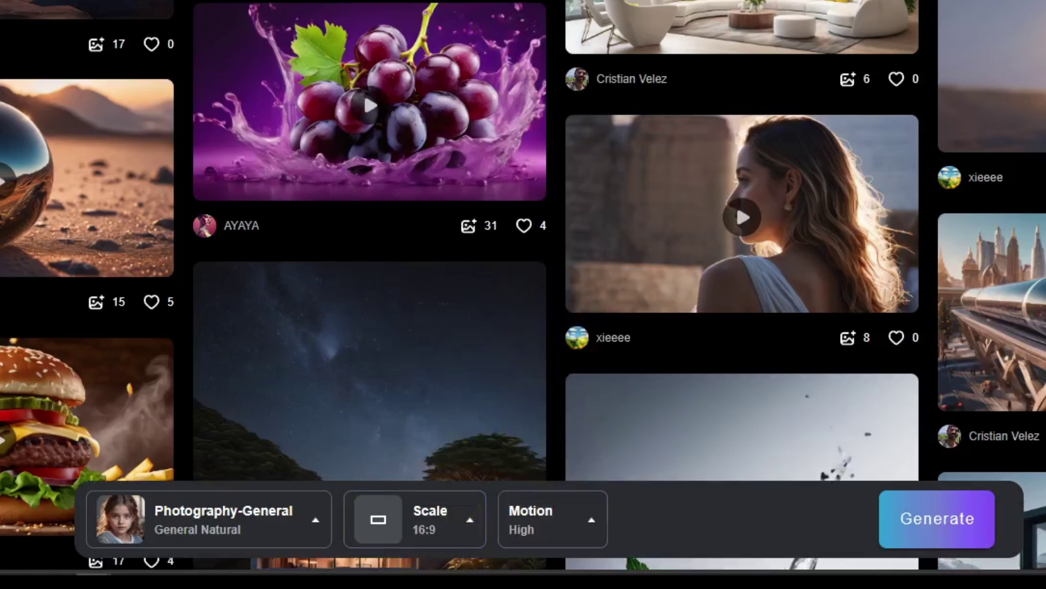
click(305, 518)
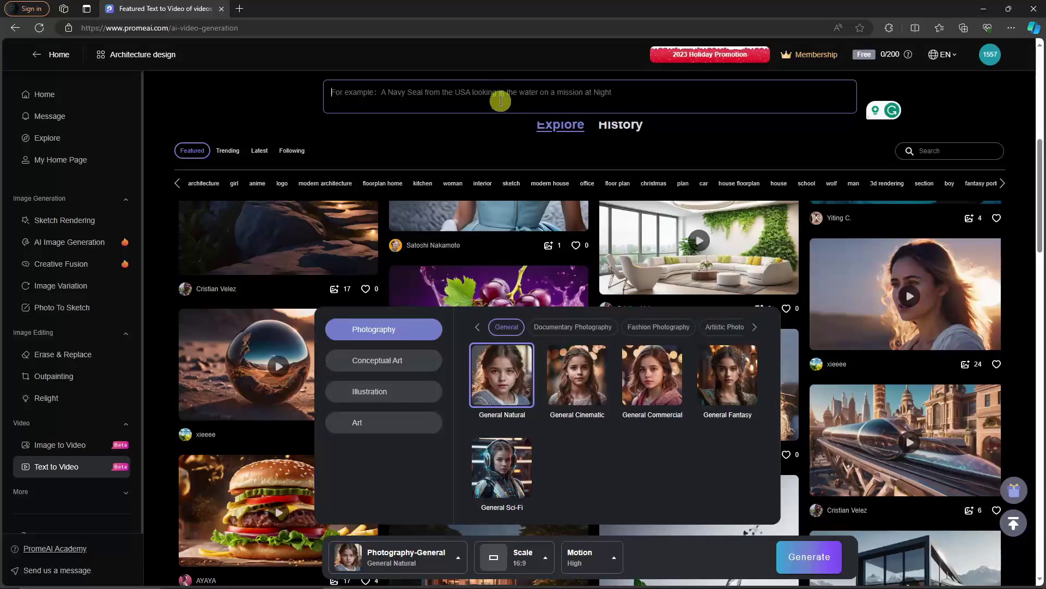
Enter the video prompt "A perfume bottle, water splash, and neutral background.".
click(500, 96)
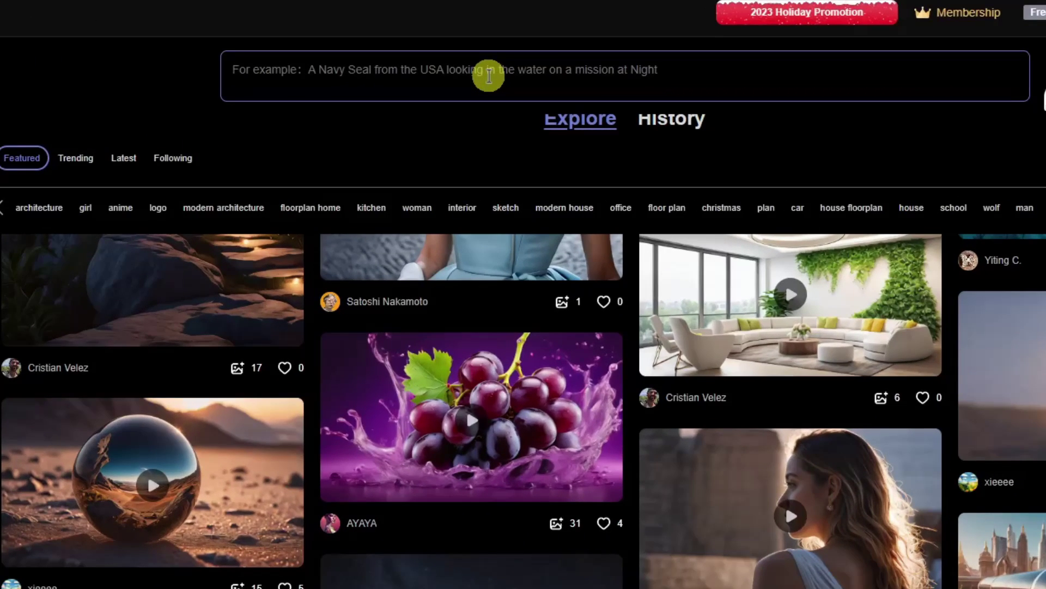
text(A)
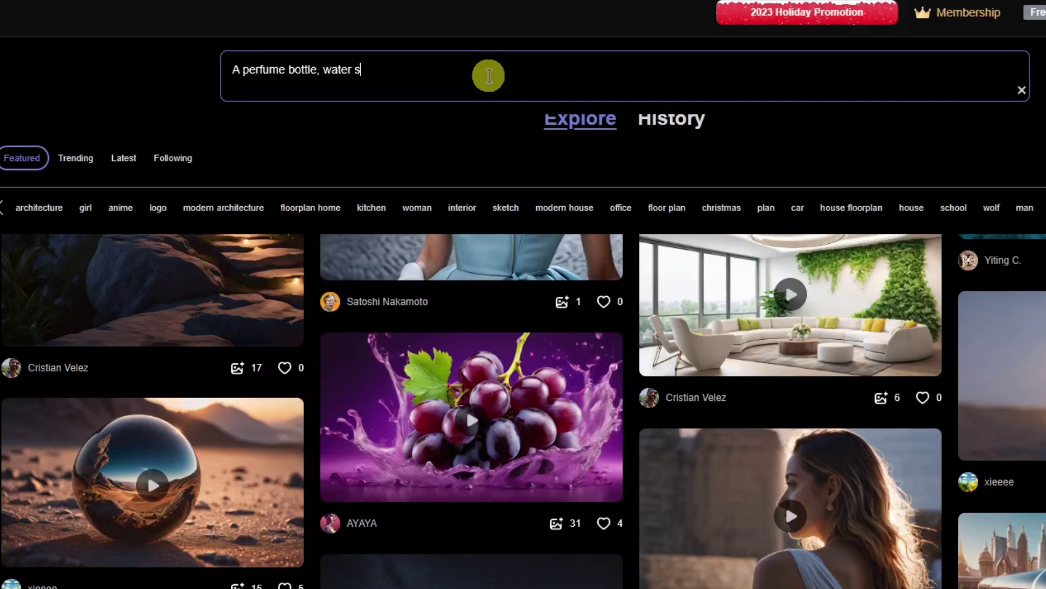
text(perfume bottle, water splash, and neutral background.)
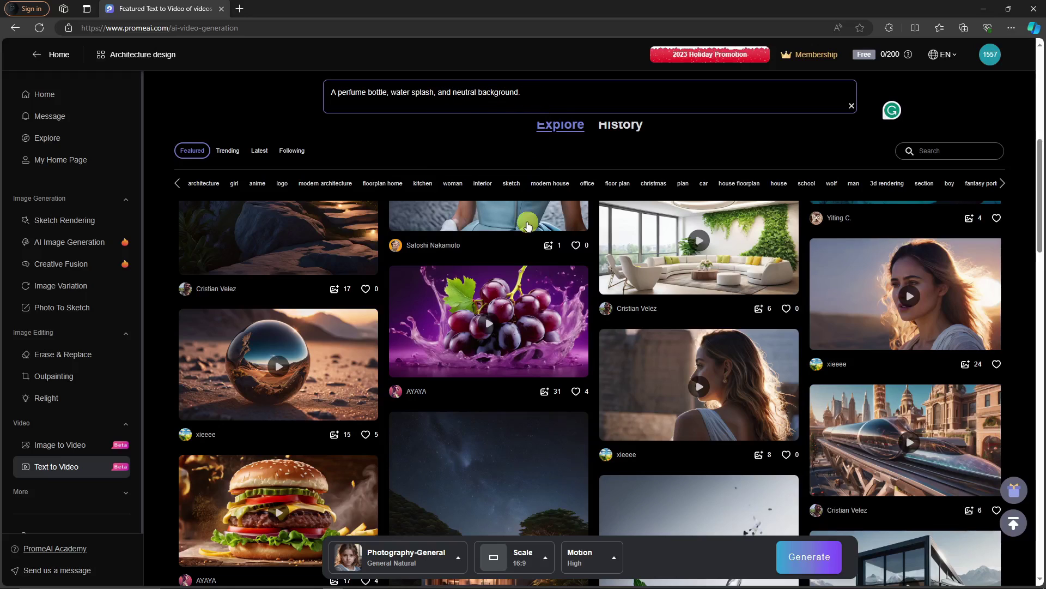
Browse the Photography style presets: Documentary Photography, Fashion Photography, Artistic Photography and Black and white photography.
click(451, 558)
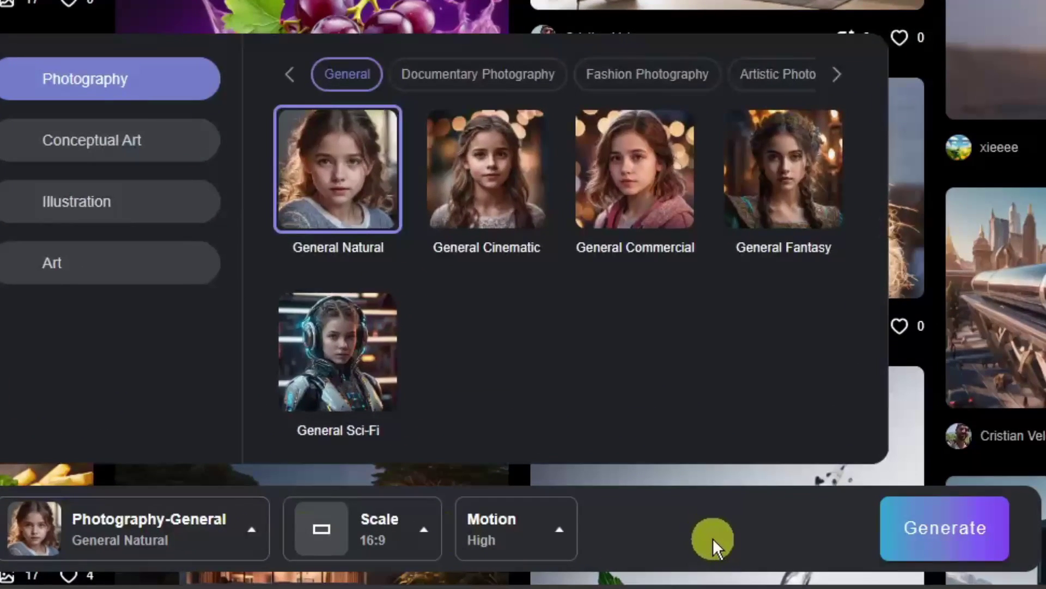
click(712, 540)
click(270, 536)
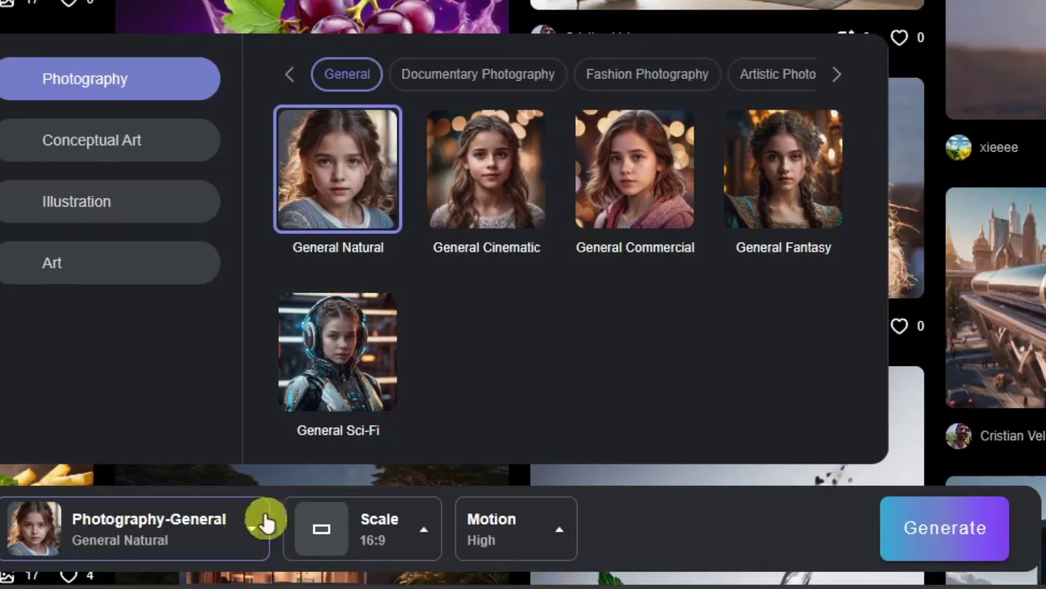
click(414, 88)
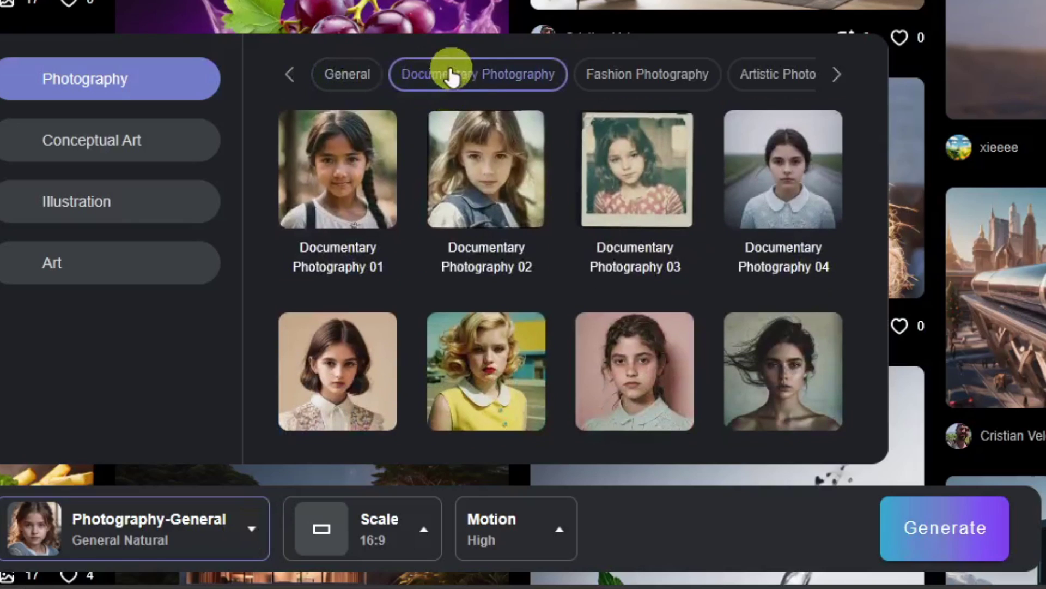
click(616, 87)
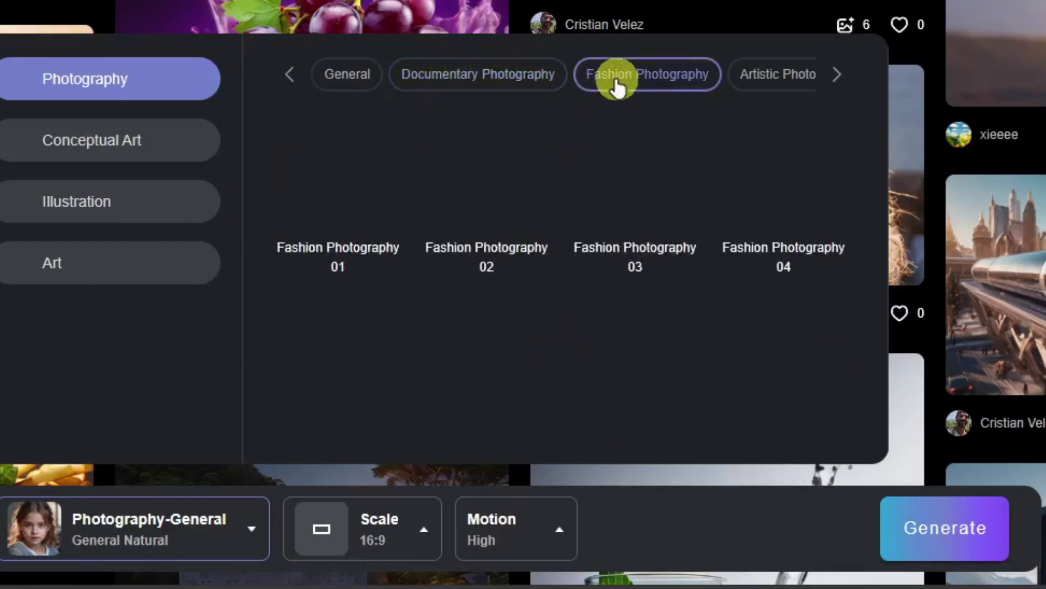
click(755, 86)
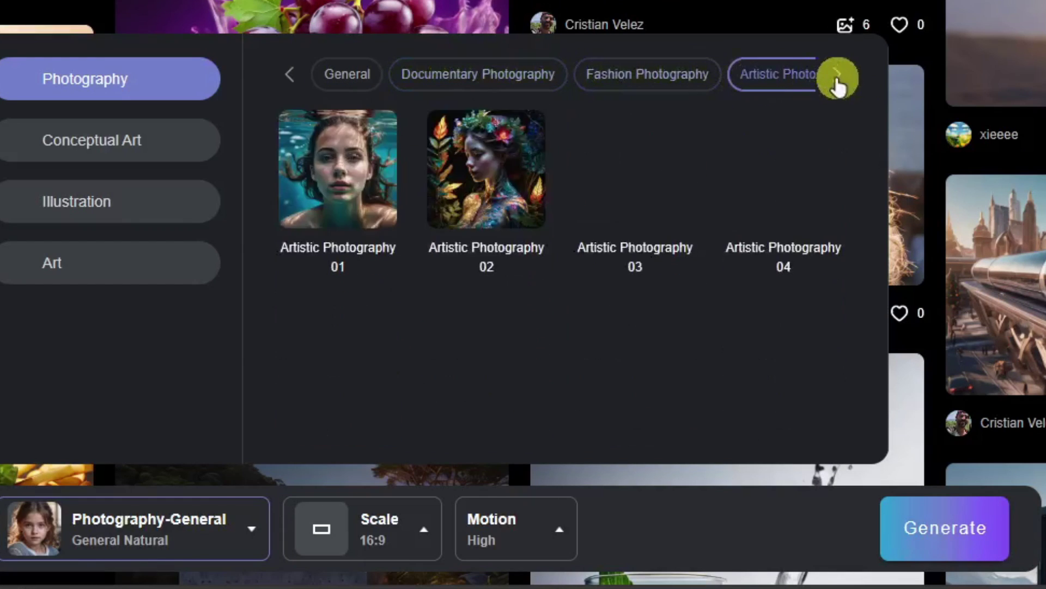
click(836, 76)
click(759, 76)
click(836, 75)
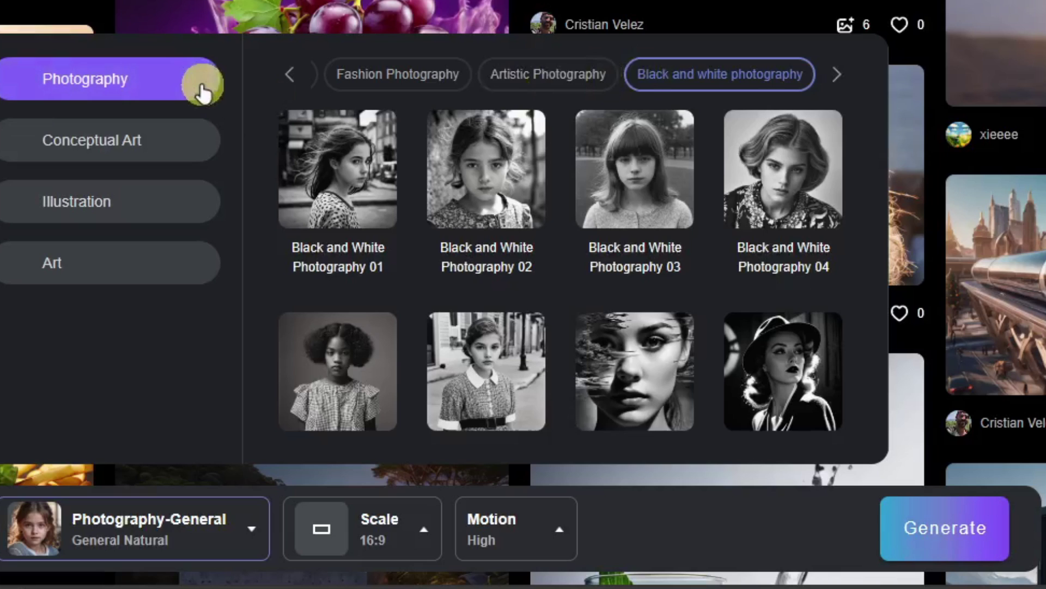
Browse the Conceptual Art style presets: Fantasy, Sci-Fi, Daily, Oil color and Graffiti Art.
click(175, 156)
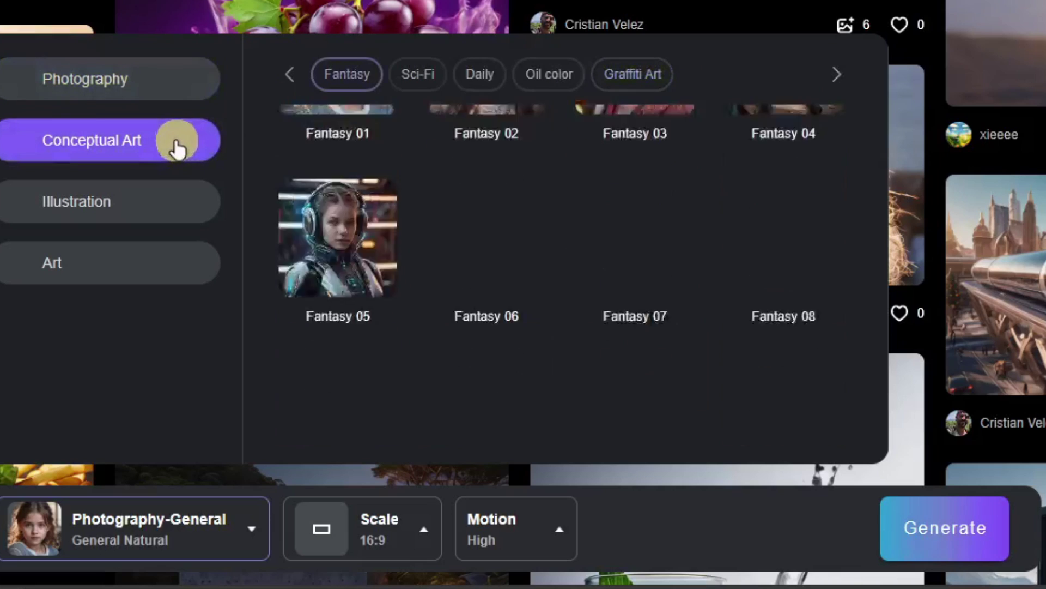
click(431, 79)
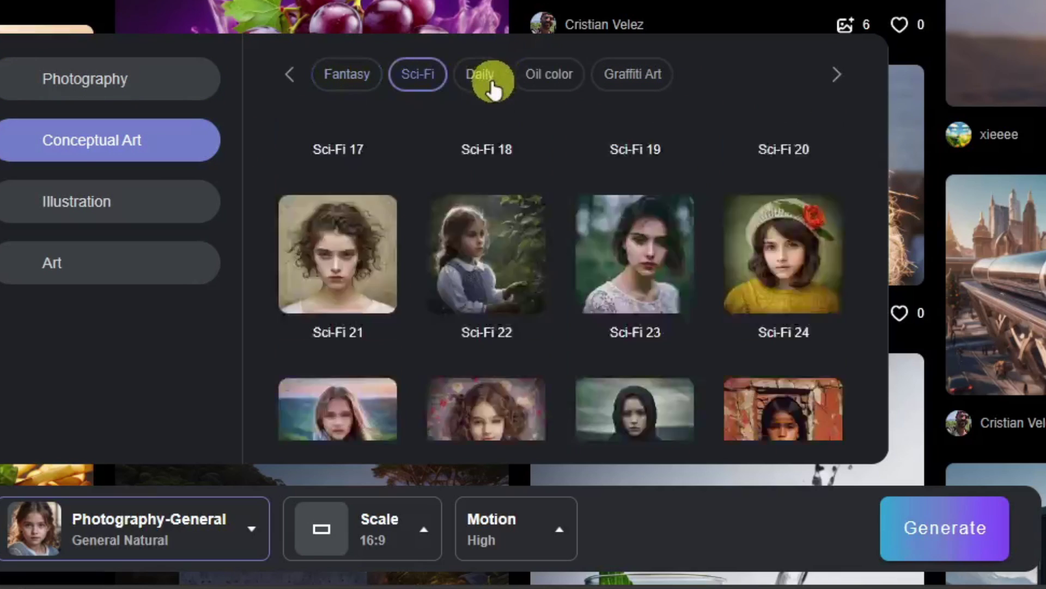
click(491, 85)
click(557, 79)
click(627, 81)
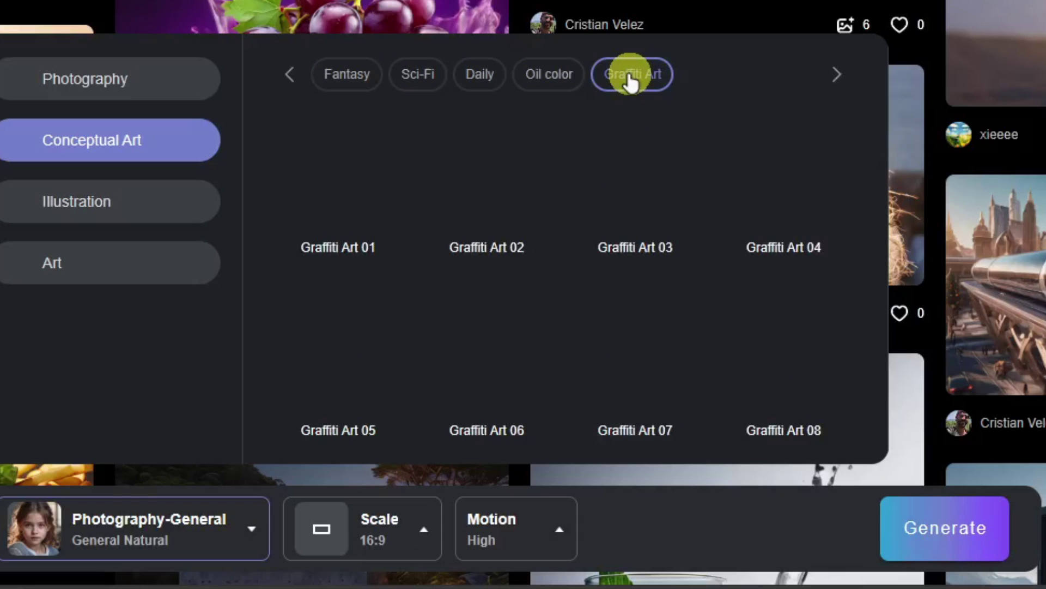
Return to the General Photography presets and set the video style to General Commercial.
click(142, 83)
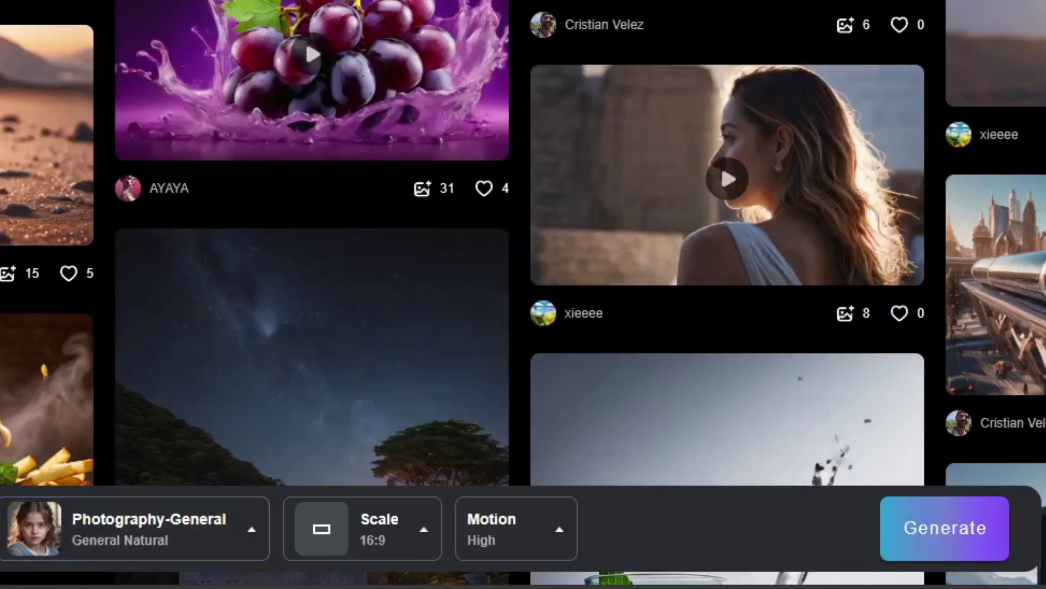
click(117, 517)
click(218, 540)
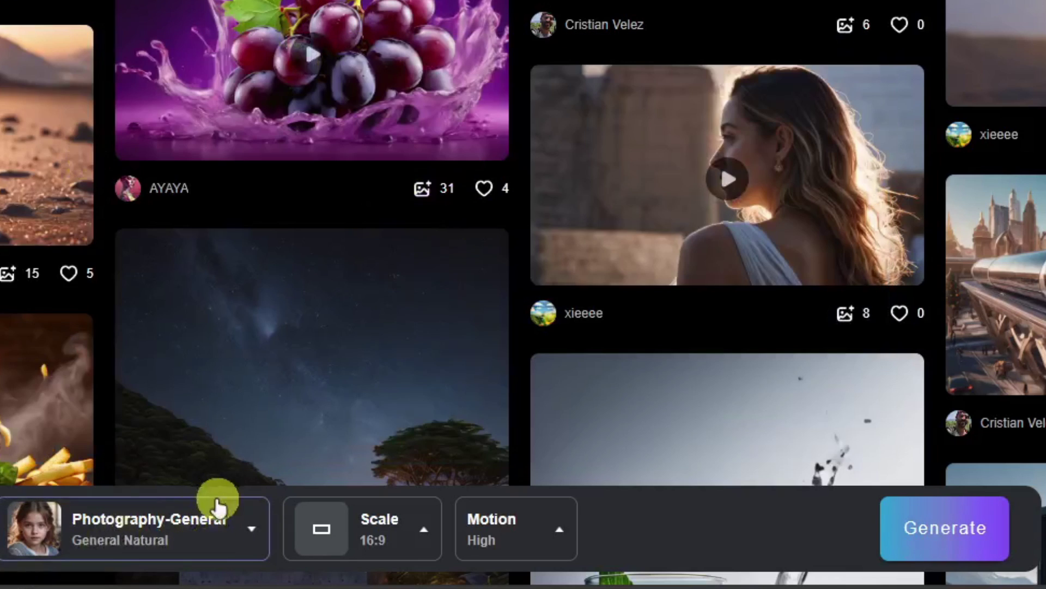
click(229, 512)
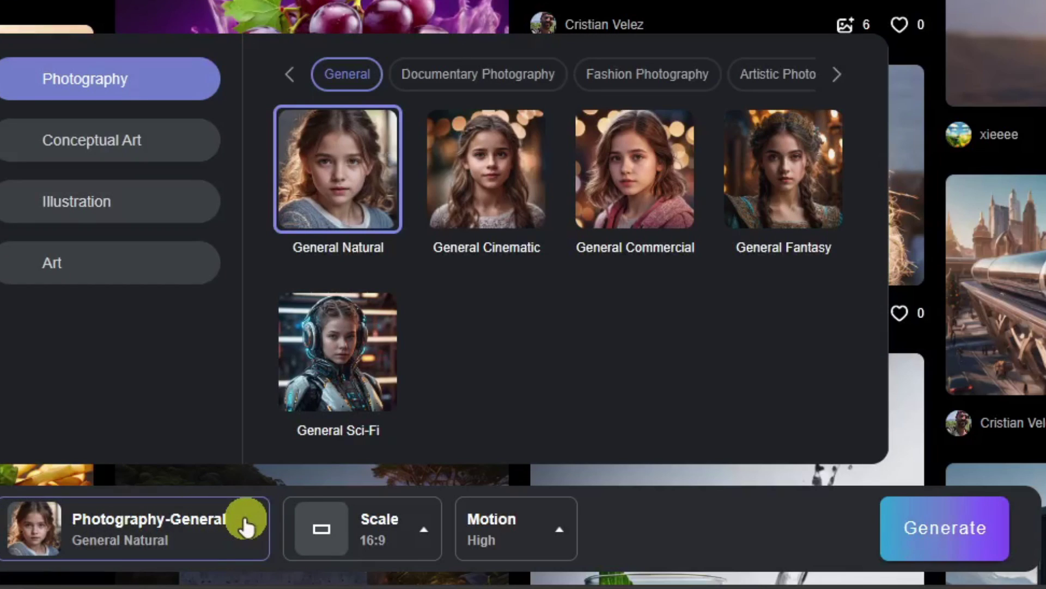
click(628, 184)
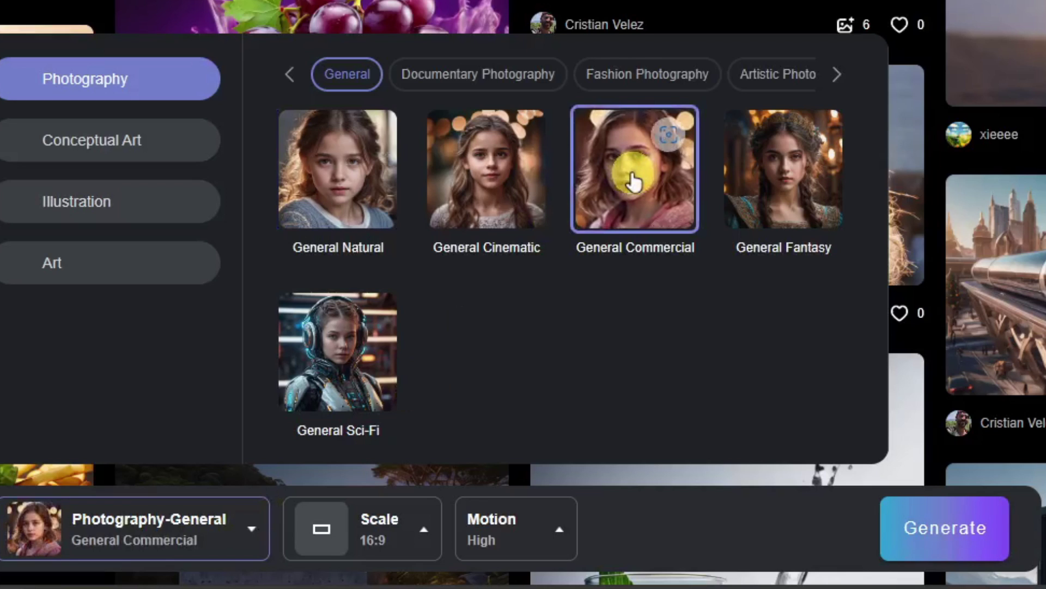
Check the scale and motion settings, keeping 16:9 and High, and generate the perfume bottle video.
click(420, 525)
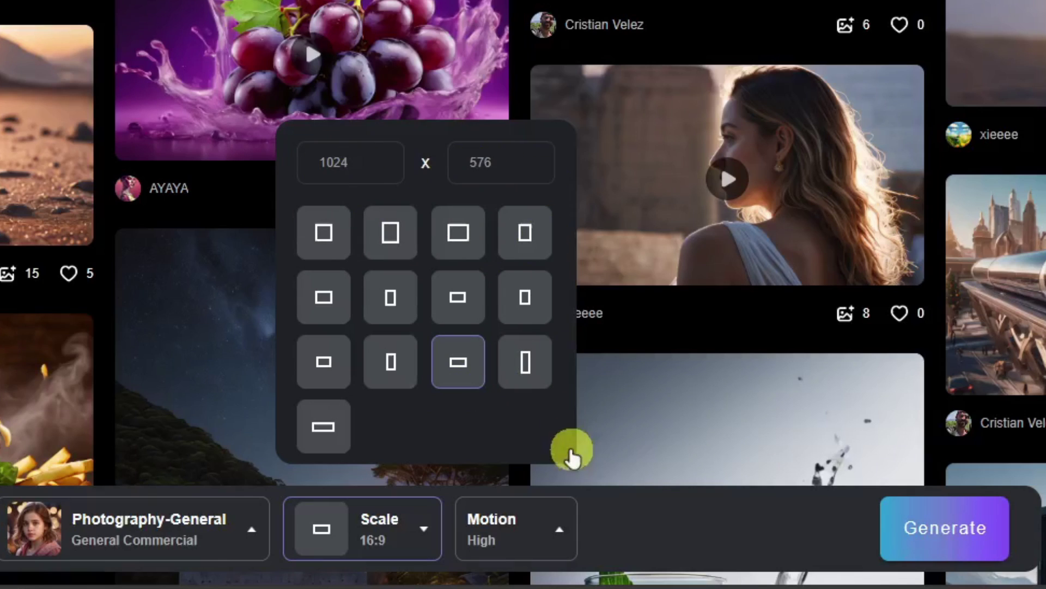
click(556, 531)
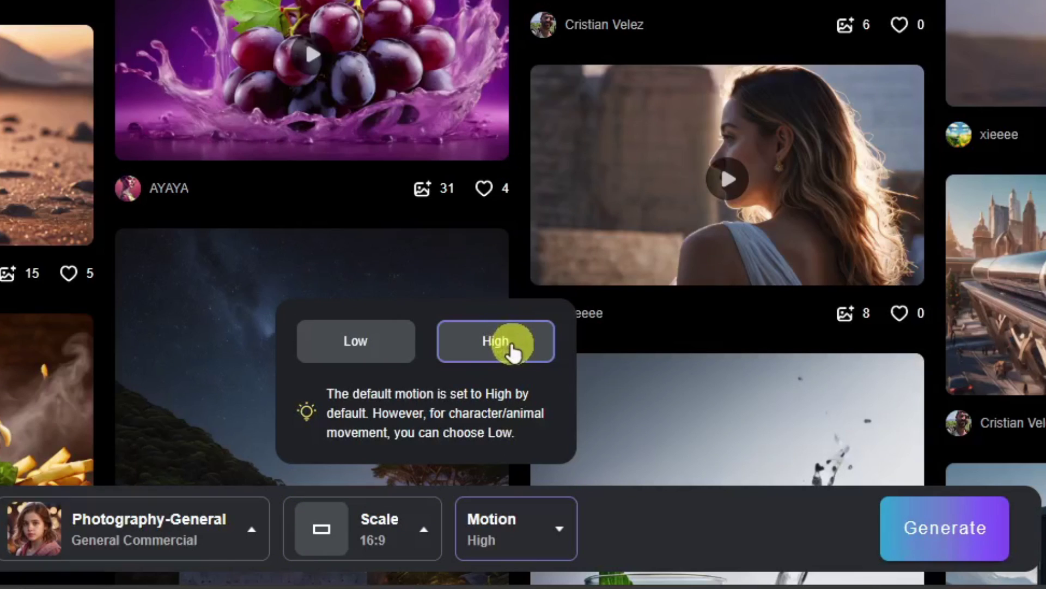
click(899, 529)
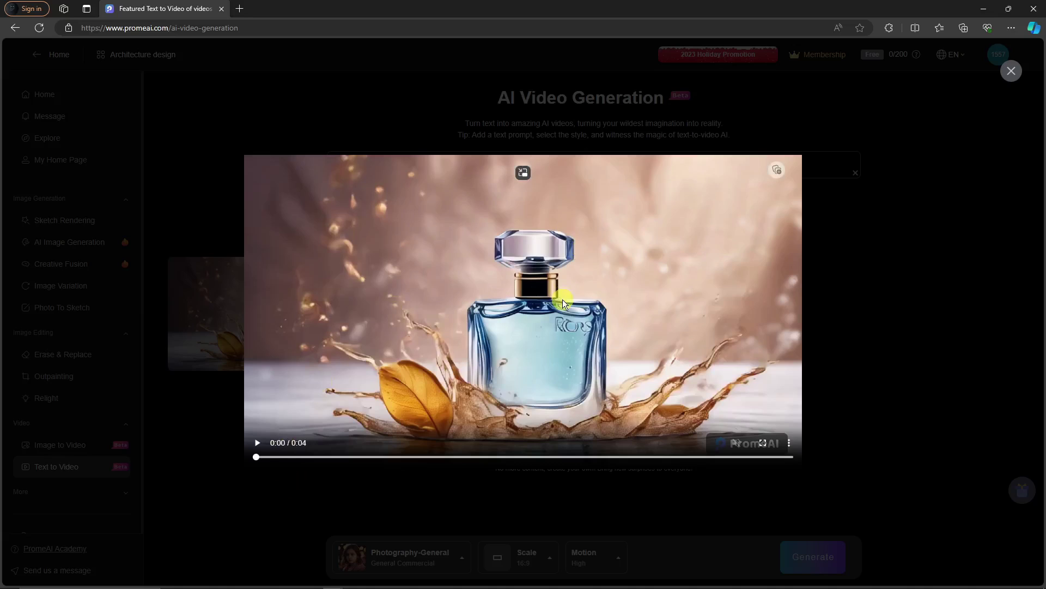
Play the generated perfume bottle video and close its preview.
click(258, 444)
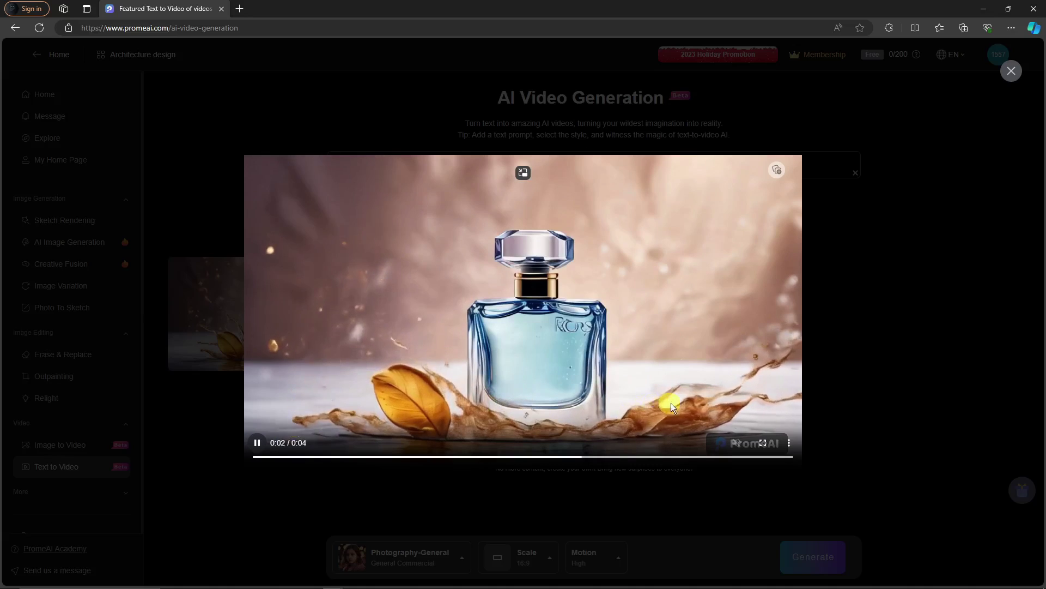
click(259, 442)
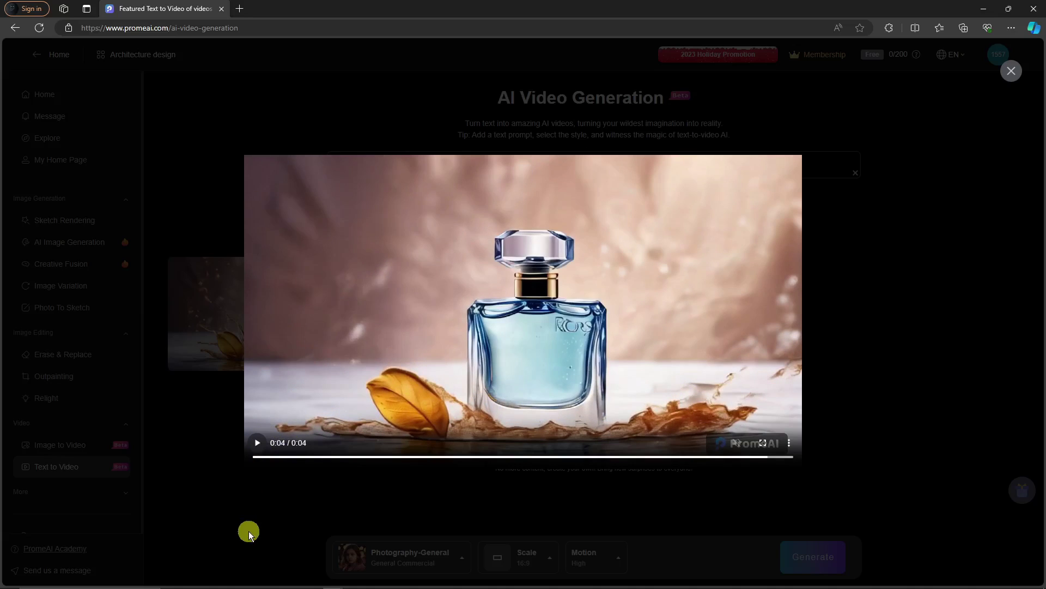
click(248, 531)
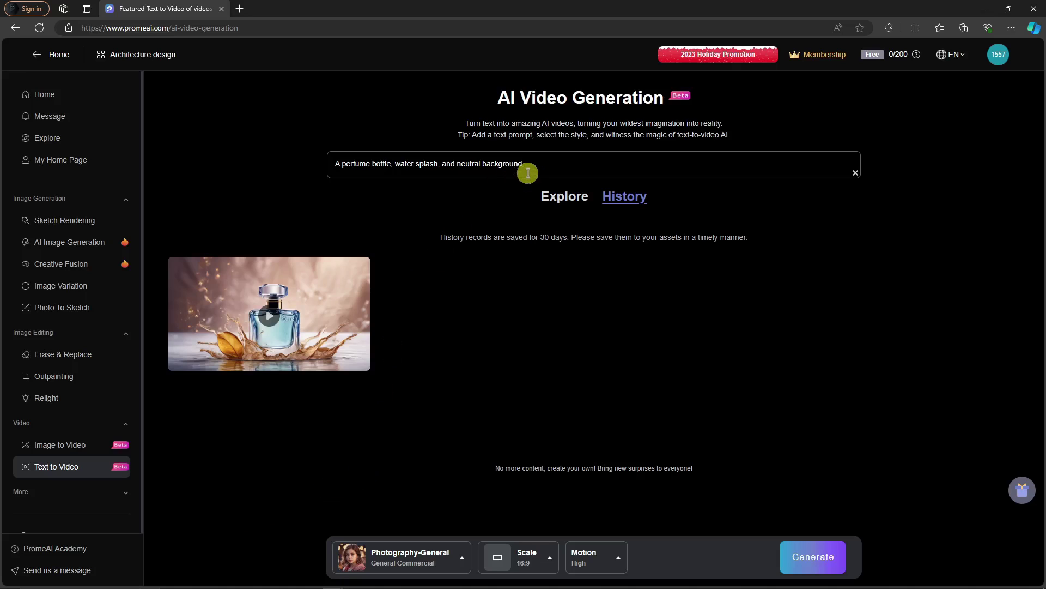
Switch the style to General Cinematic and generate another video from the same perfume bottle prompt.
click(463, 556)
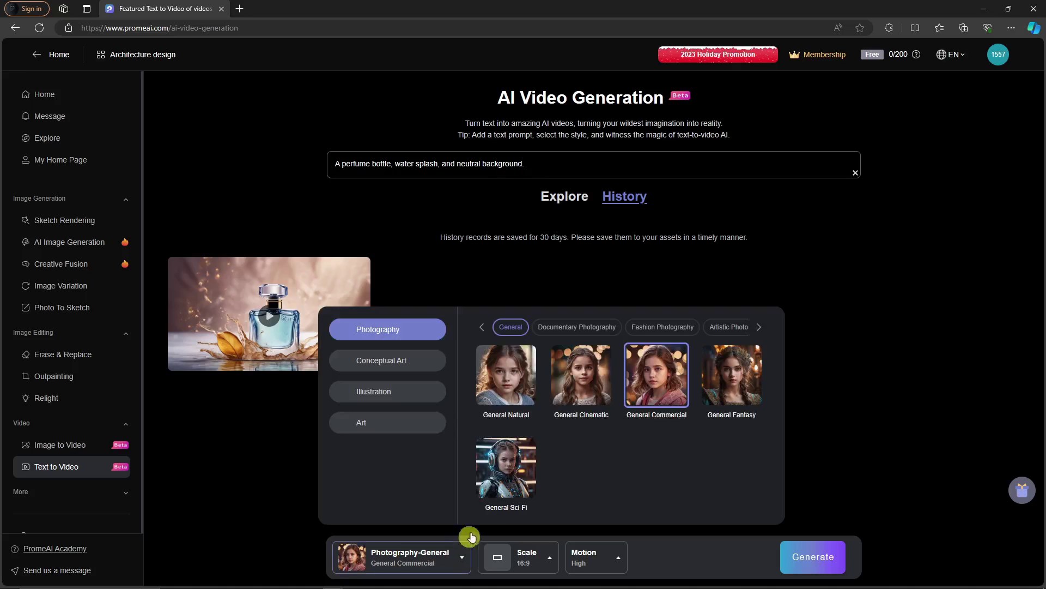
click(589, 370)
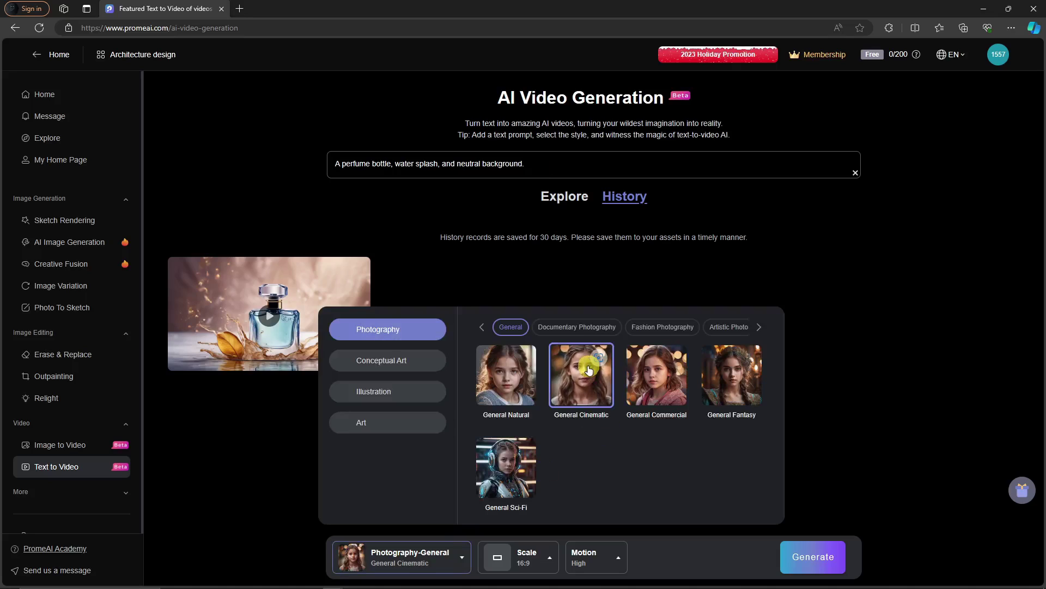
click(673, 386)
click(589, 393)
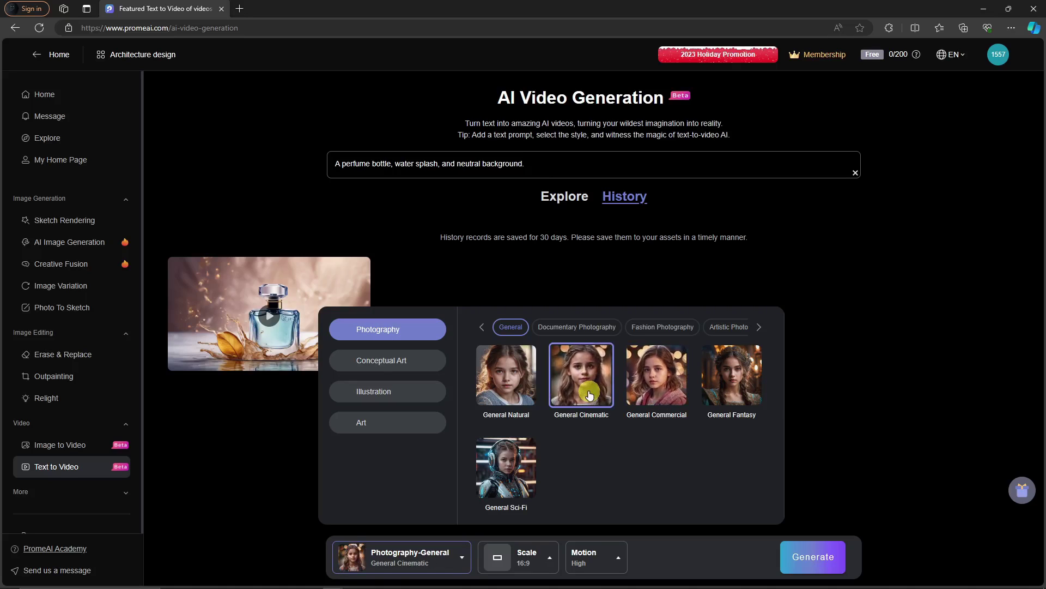
click(564, 167)
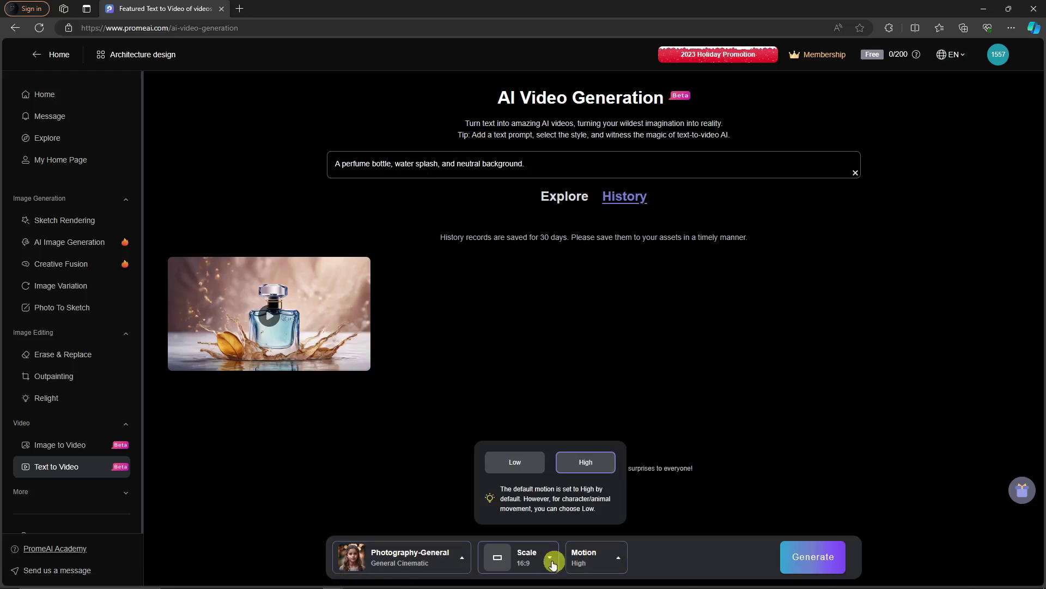
mouse_move(461, 564)
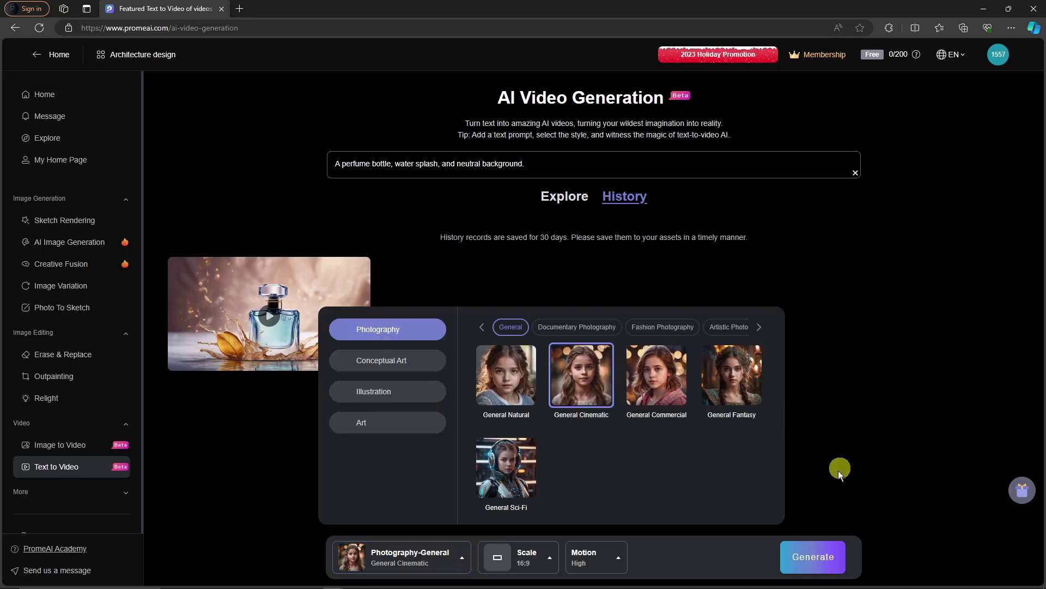
click(819, 564)
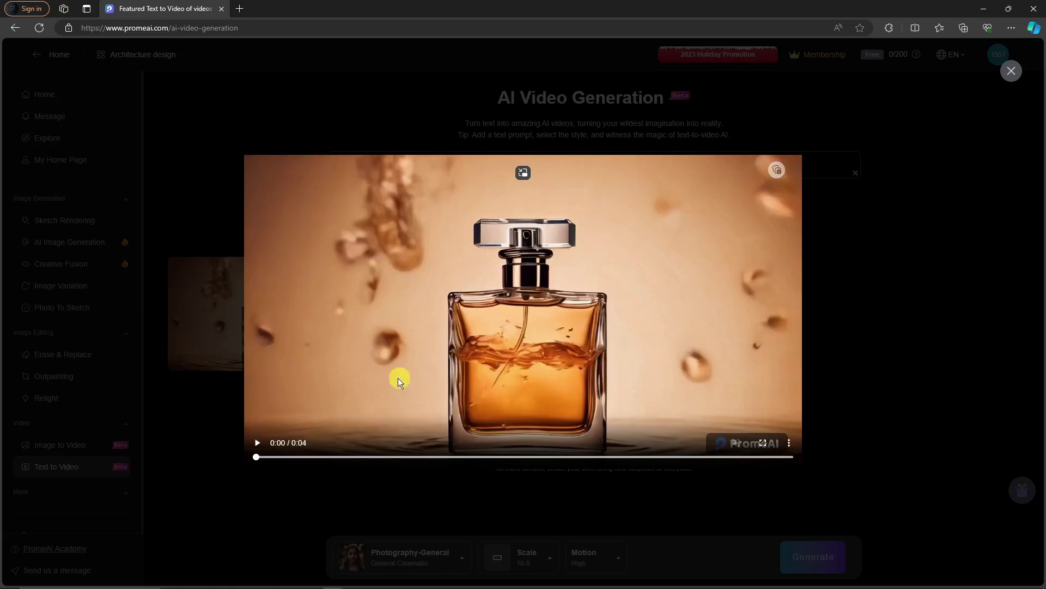
Play the new amber perfume bottle video, reopen the earlier blue bottle video to compare, and close the preview.
click(258, 443)
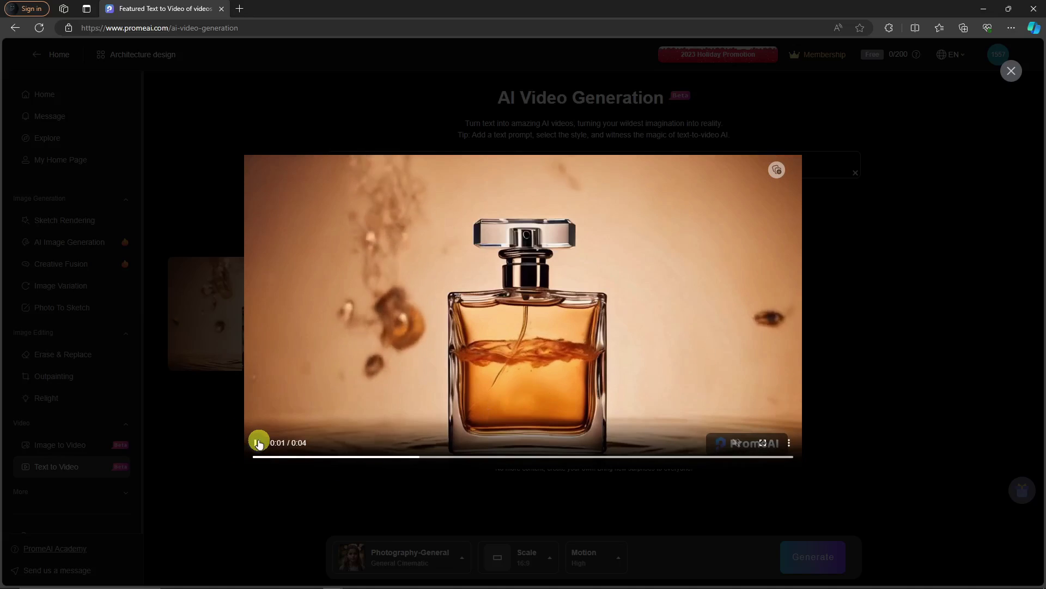
click(258, 442)
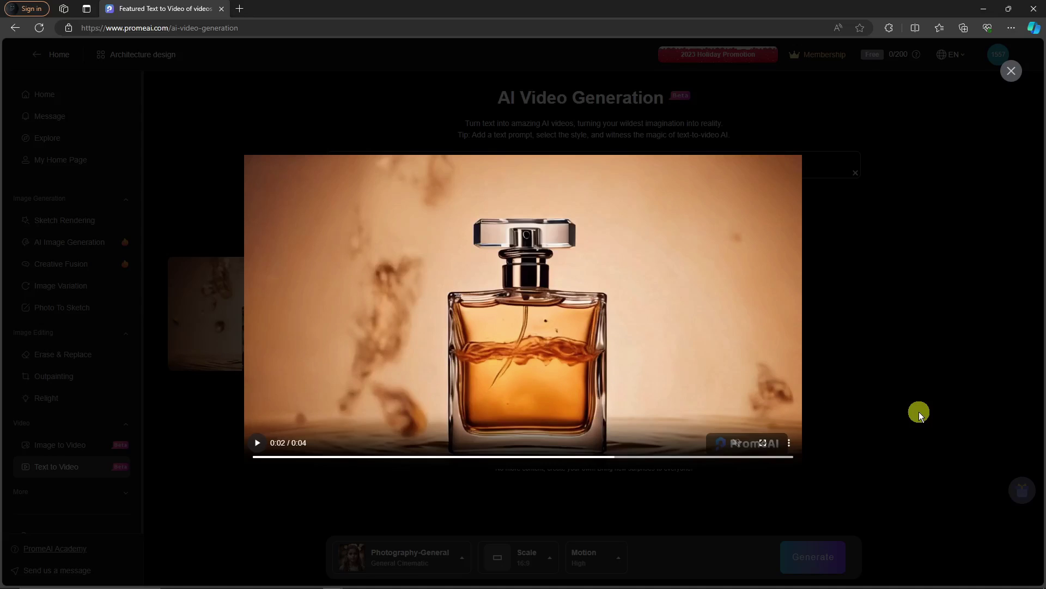
click(920, 416)
click(493, 321)
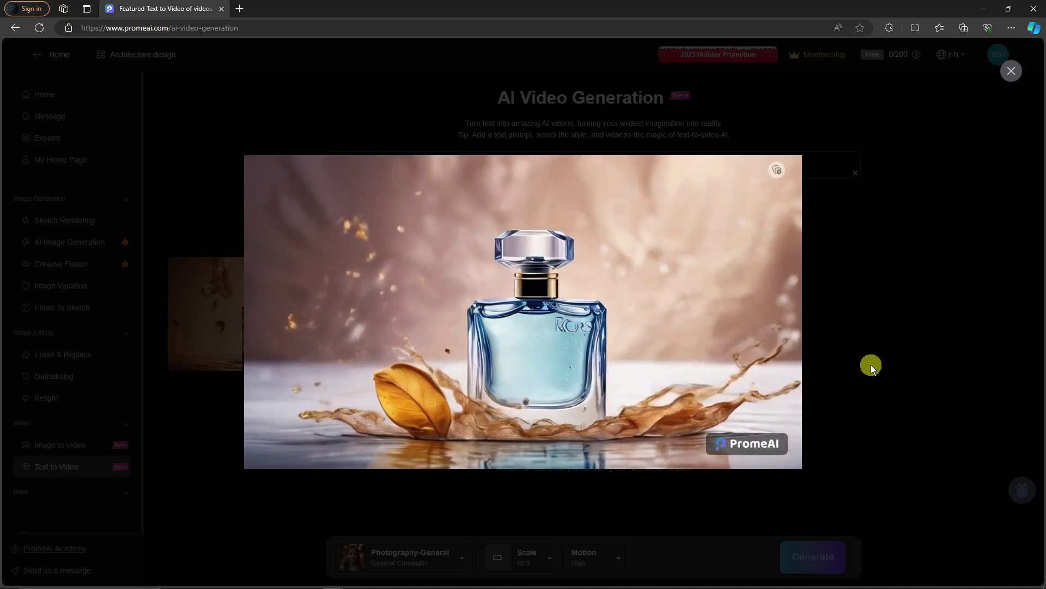
click(871, 365)
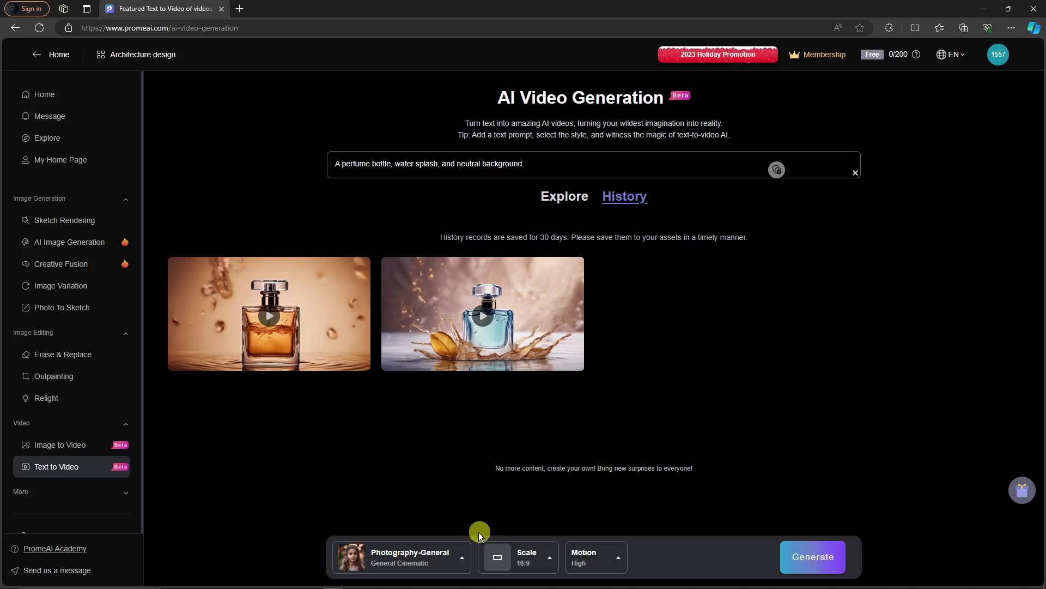
Reopen the General Photography style presets for another look.
click(466, 552)
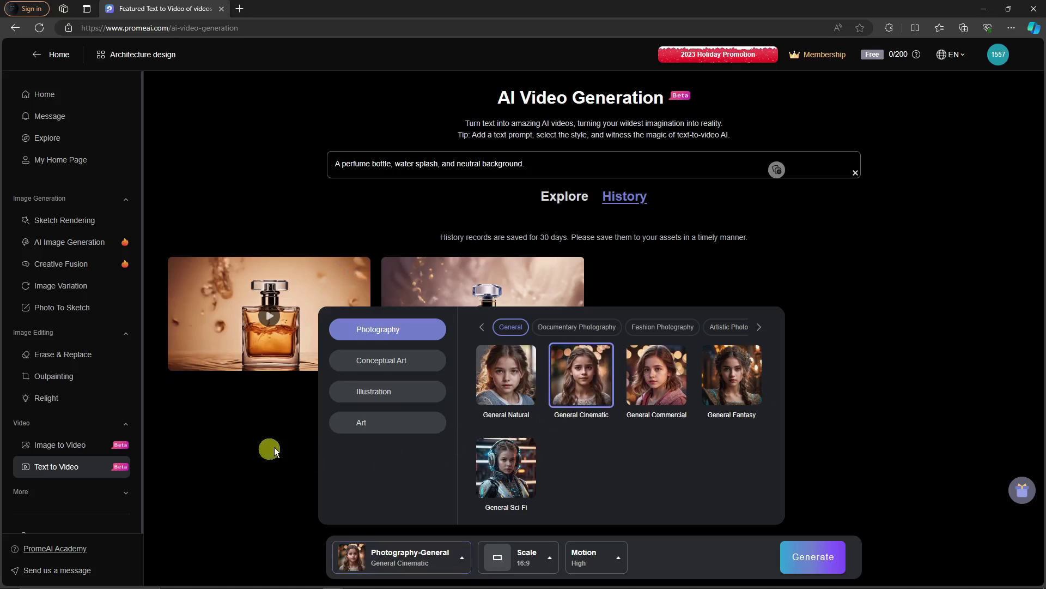
click(446, 544)
click(450, 542)
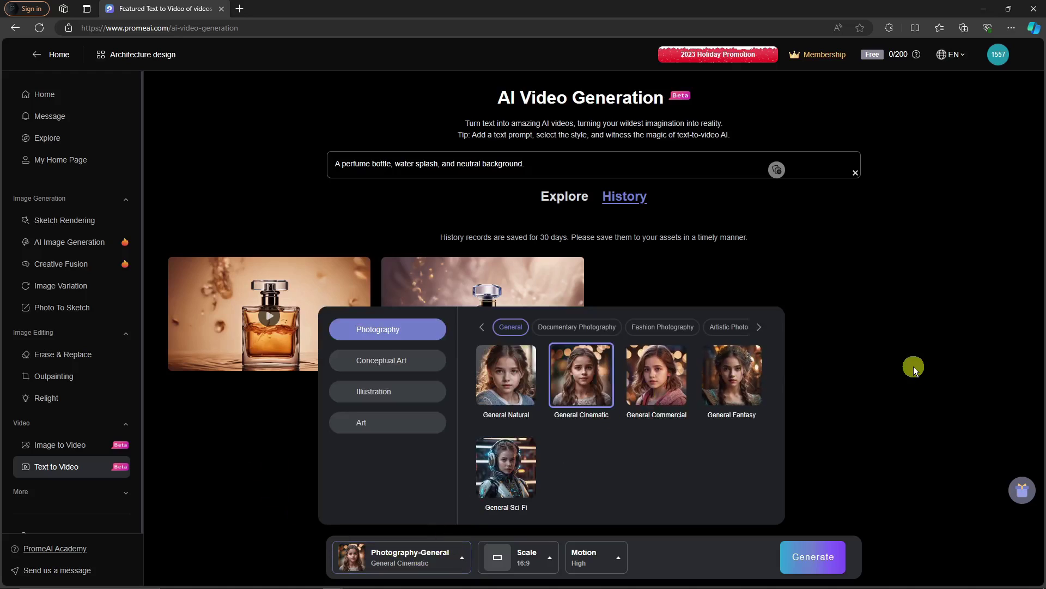
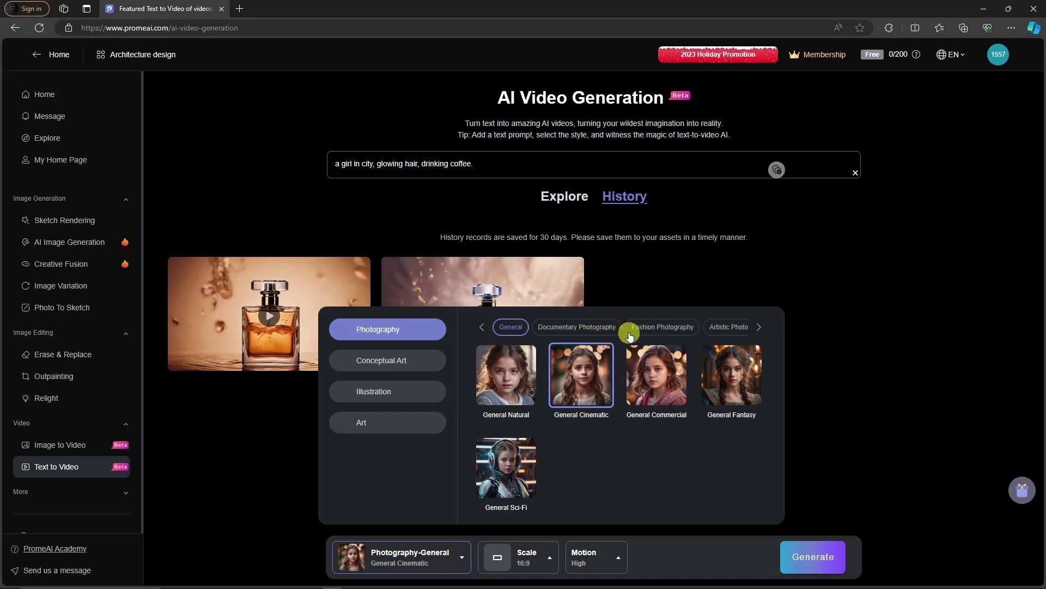
Browse the remaining Photography categories and the Illustration styles Japanese style, Abstract Fantasy and American Style.
click(760, 327)
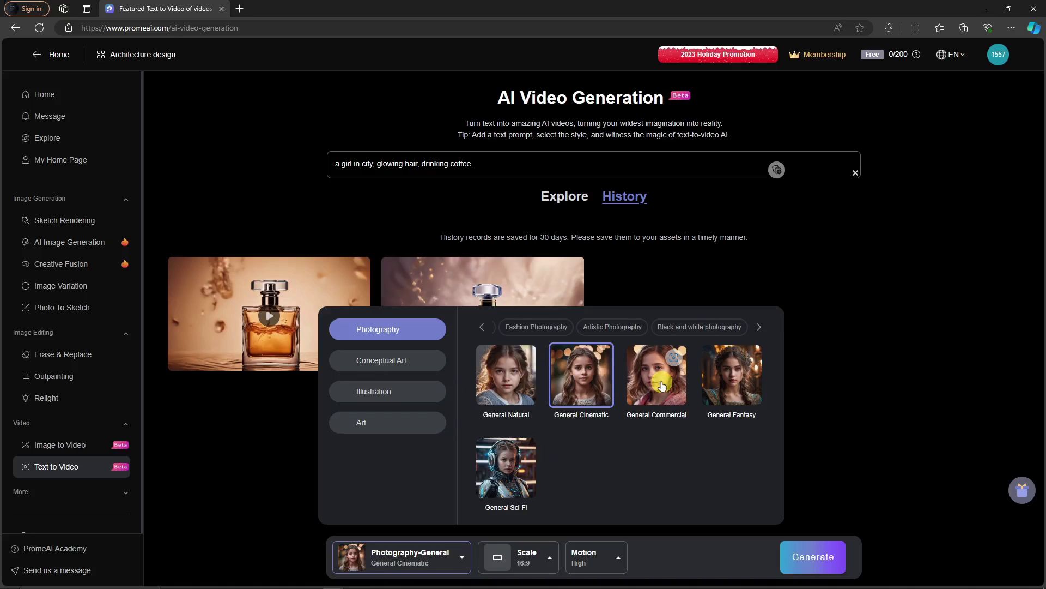
click(415, 392)
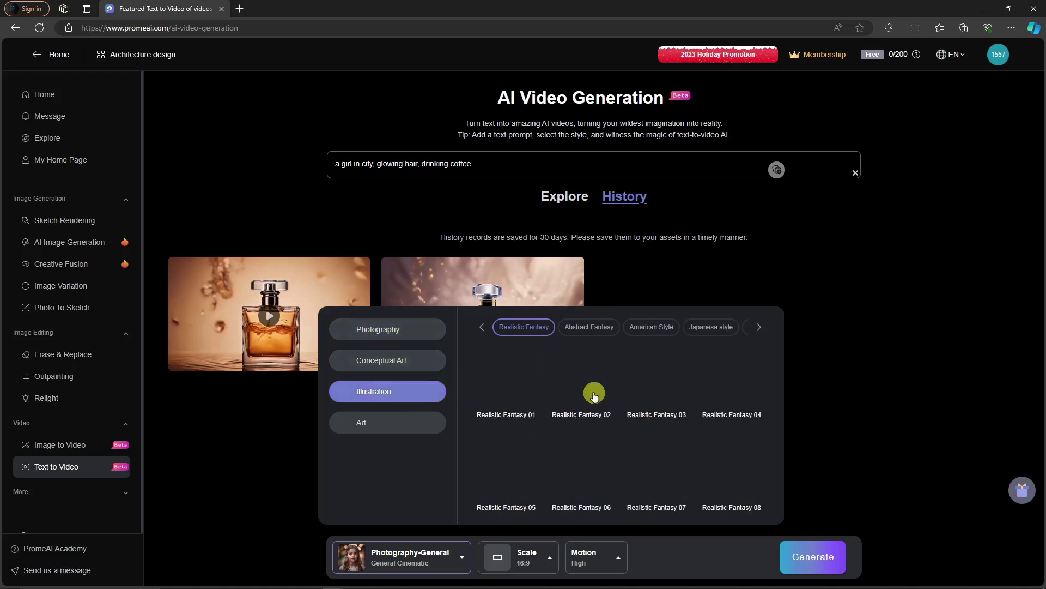
click(425, 361)
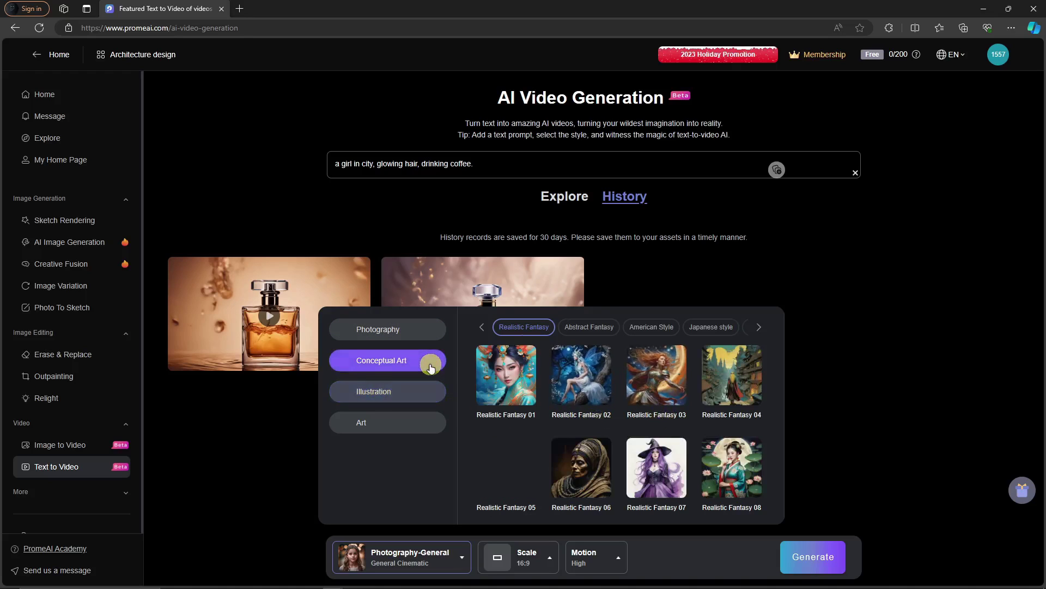
click(430, 391)
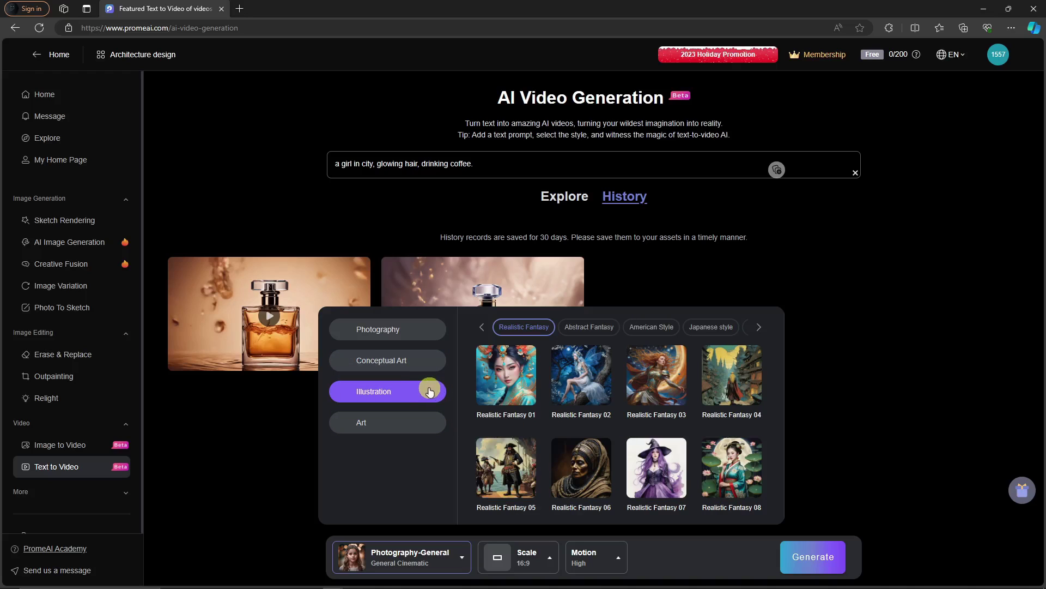
click(648, 326)
click(705, 329)
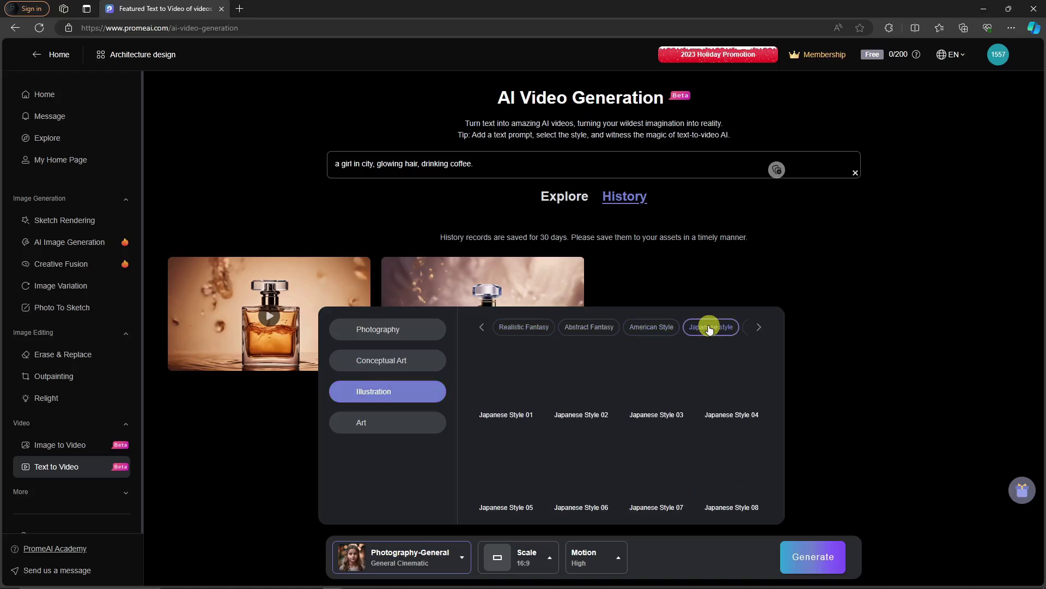
click(590, 327)
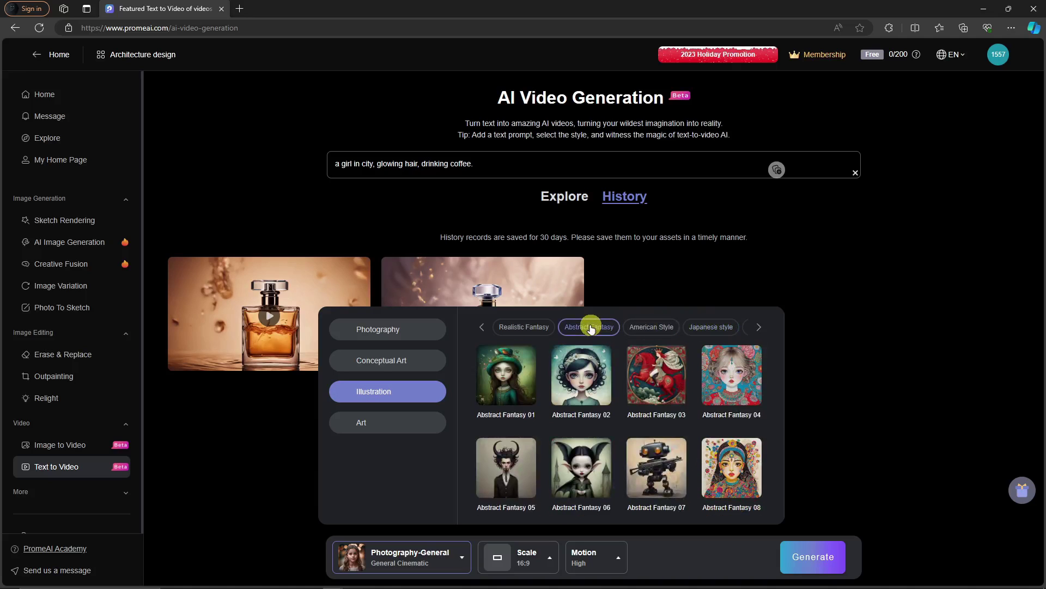
click(644, 329)
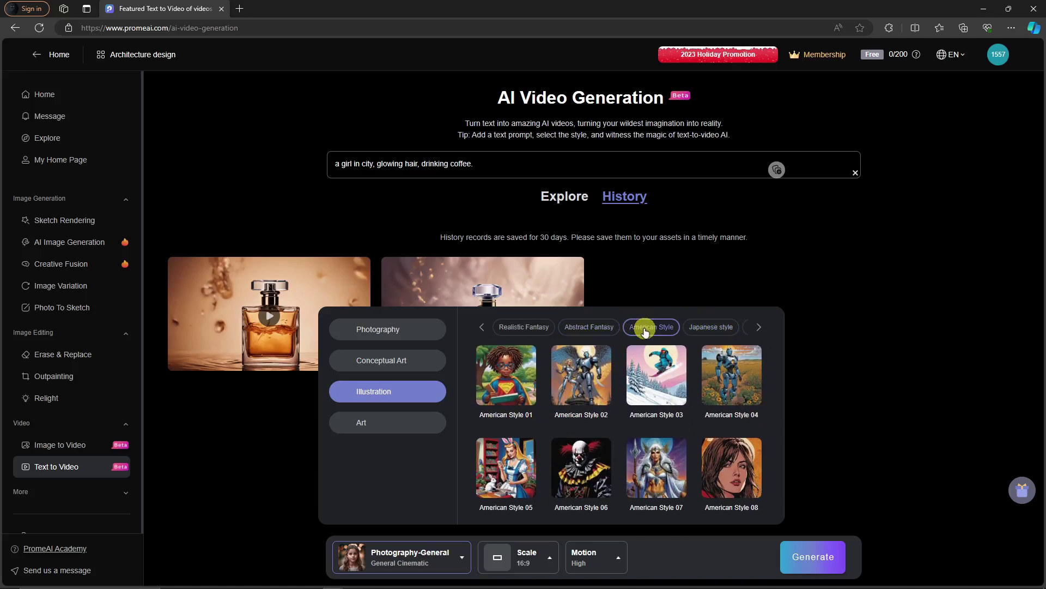
Set the video style to Realistic Fantasy 28 from the Illustration category.
click(521, 327)
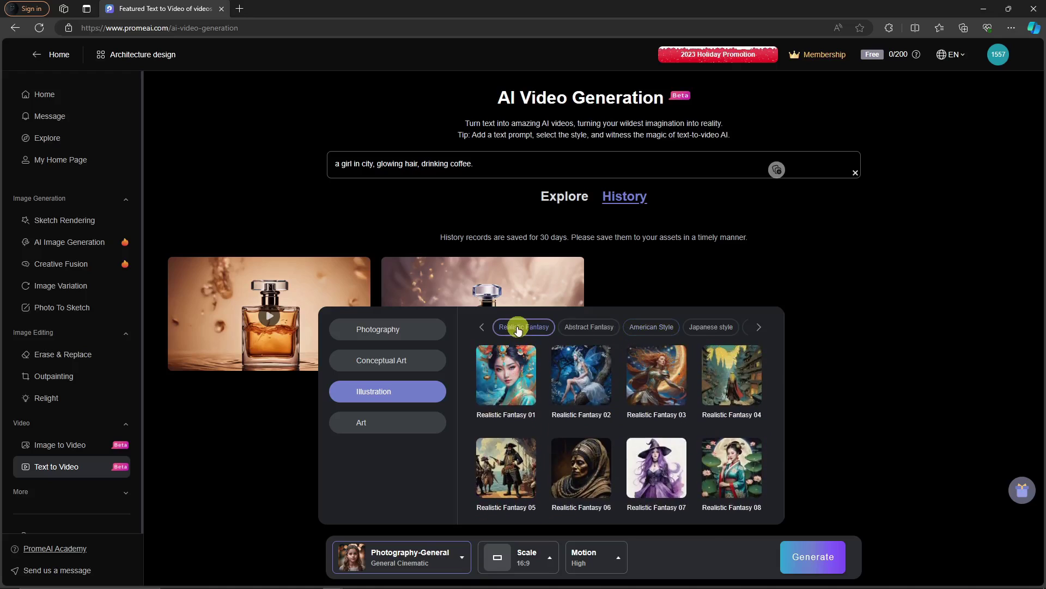
scroll(634, 401, down, 1)
scroll(634, 401, down, 3)
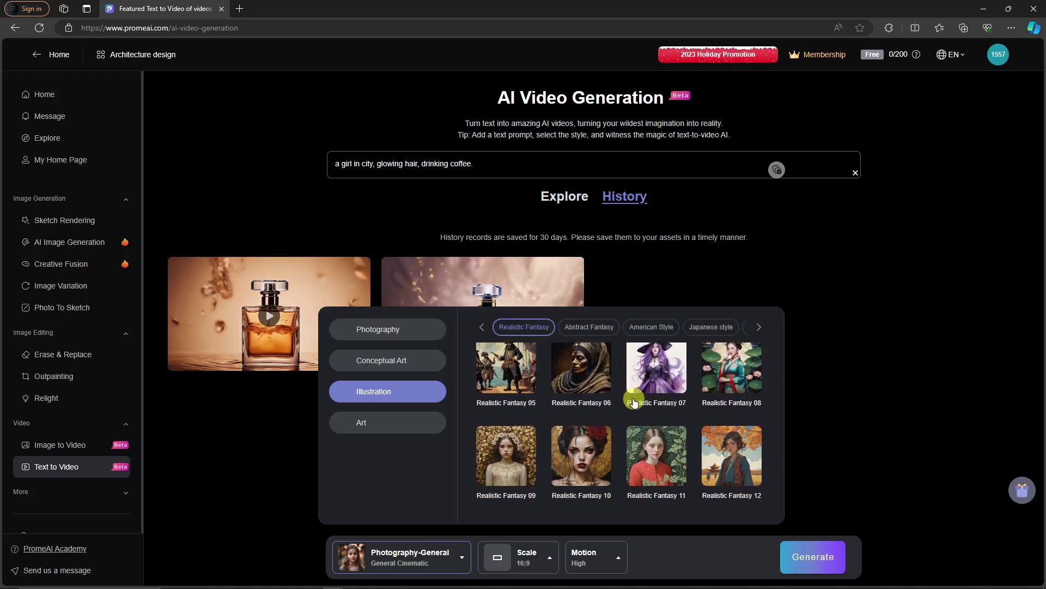
scroll(660, 420, down, 5)
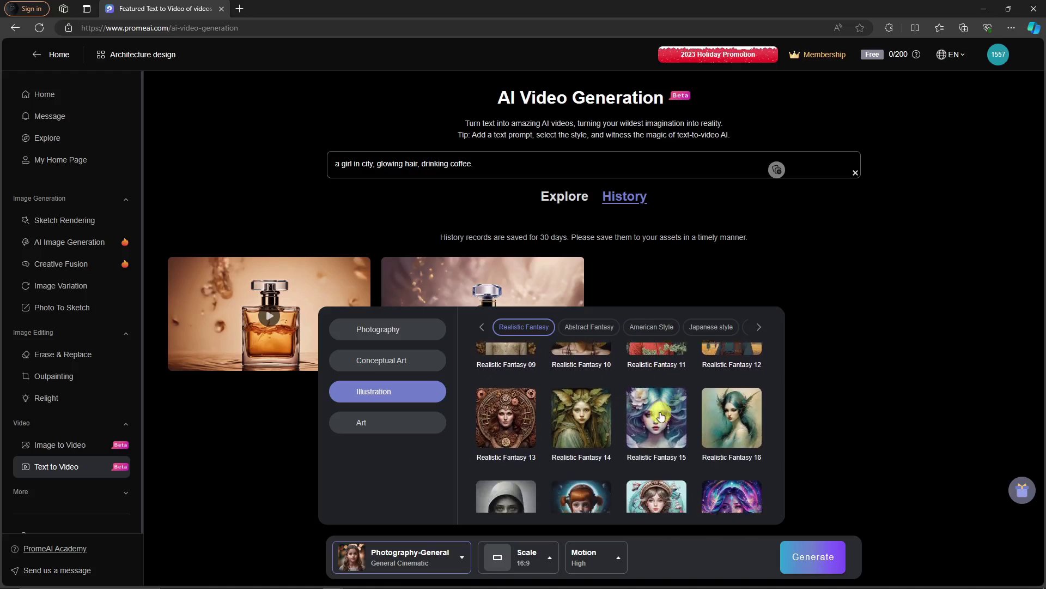
scroll(663, 413, down, 3)
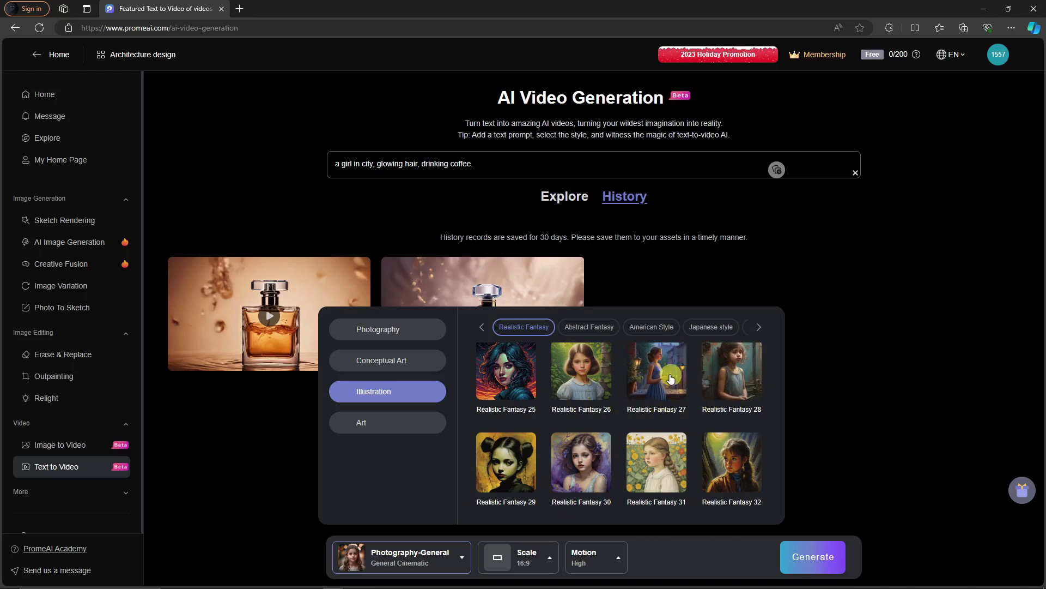
click(711, 386)
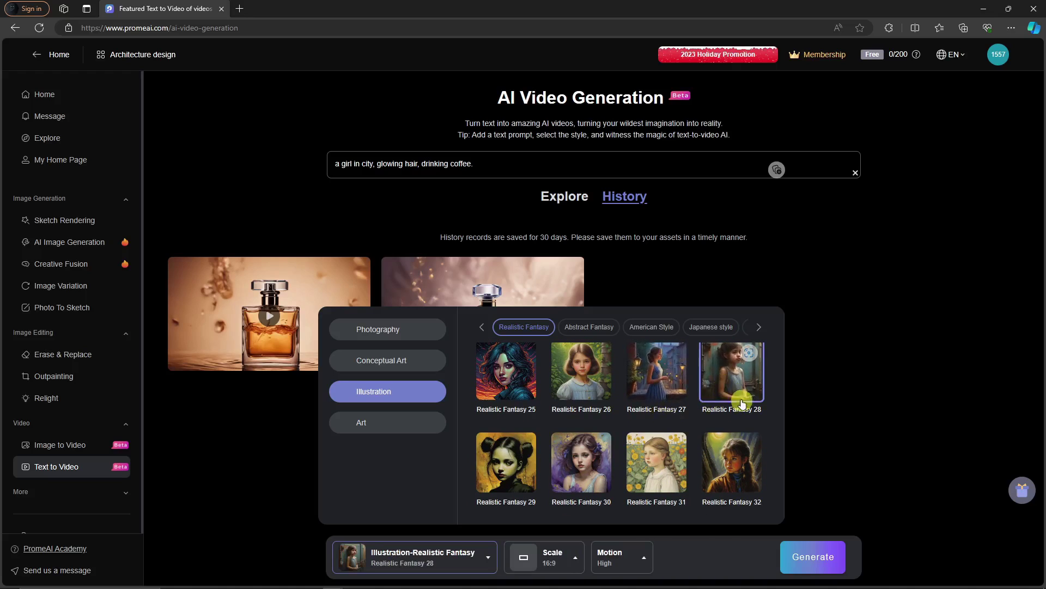
Generate the video of the girl drinking coffee in the city at 16:9 with High motion.
scroll(731, 339, up, 3)
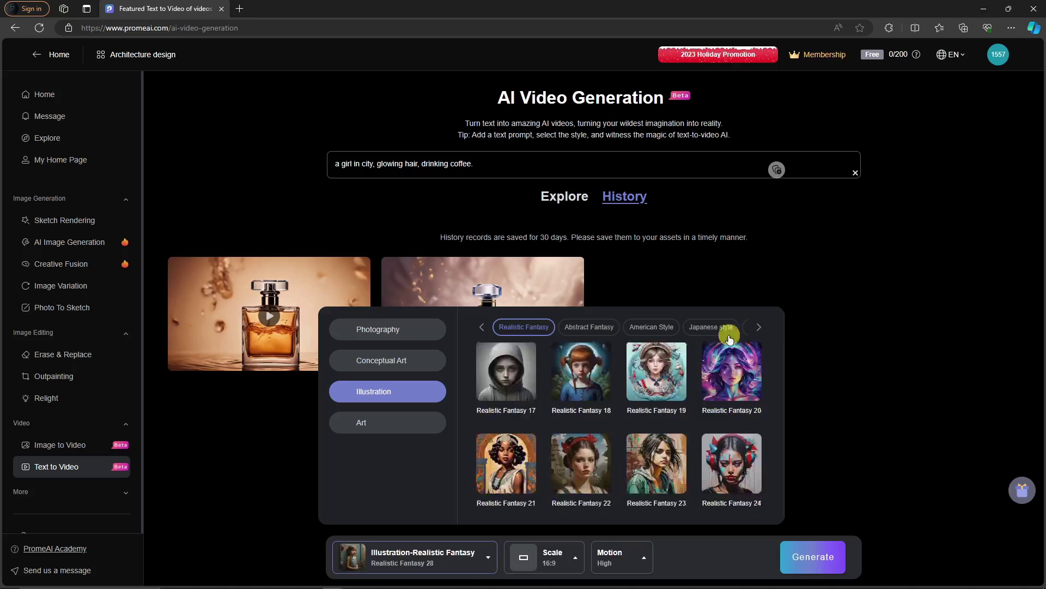
click(815, 559)
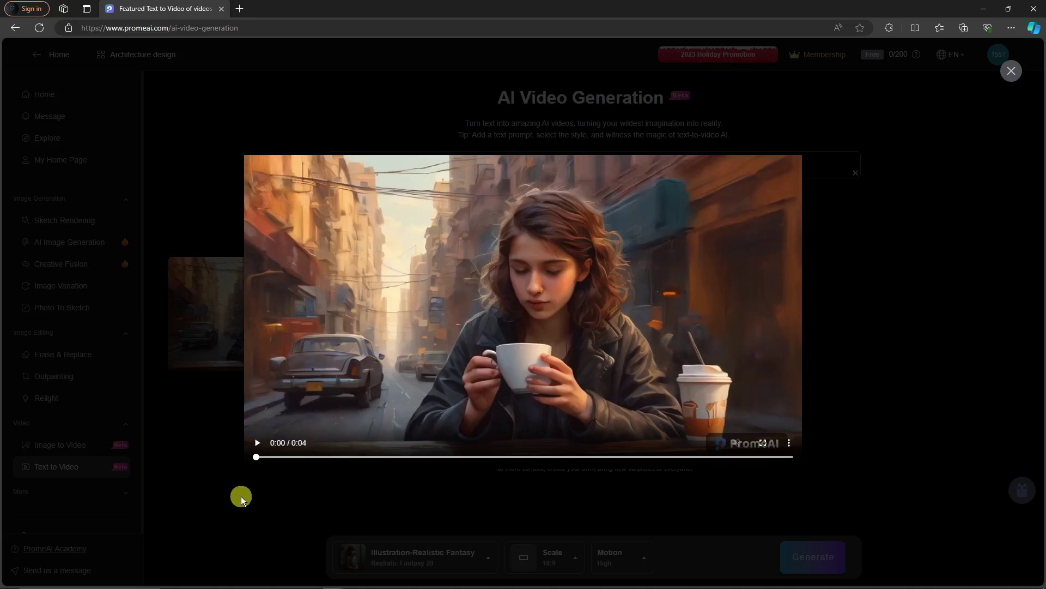
Play the generated coffee-drinking girl video, pausing and resuming it to check the motion, and close the preview.
click(257, 443)
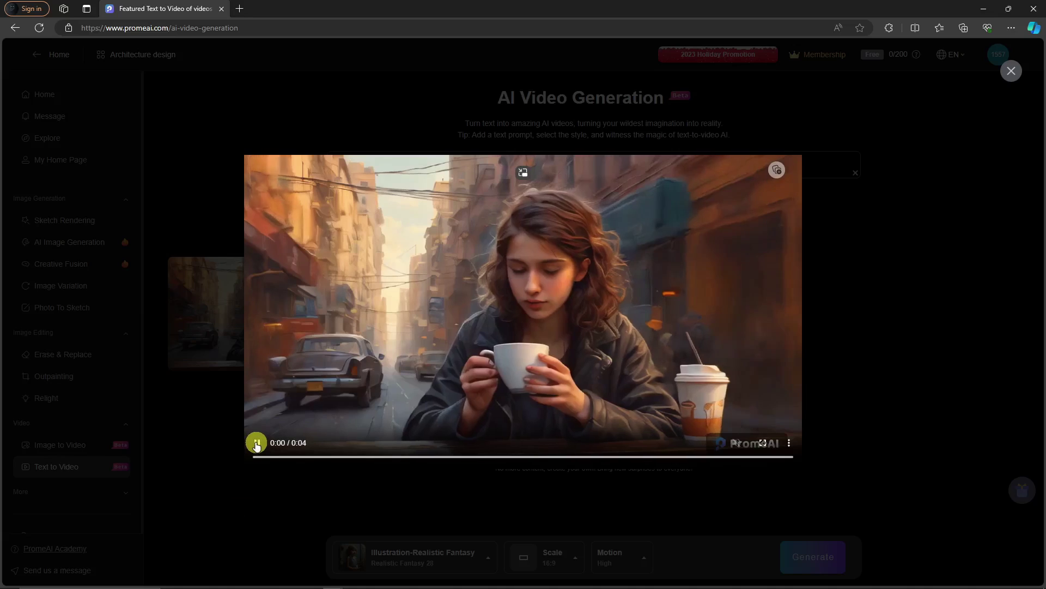
click(261, 441)
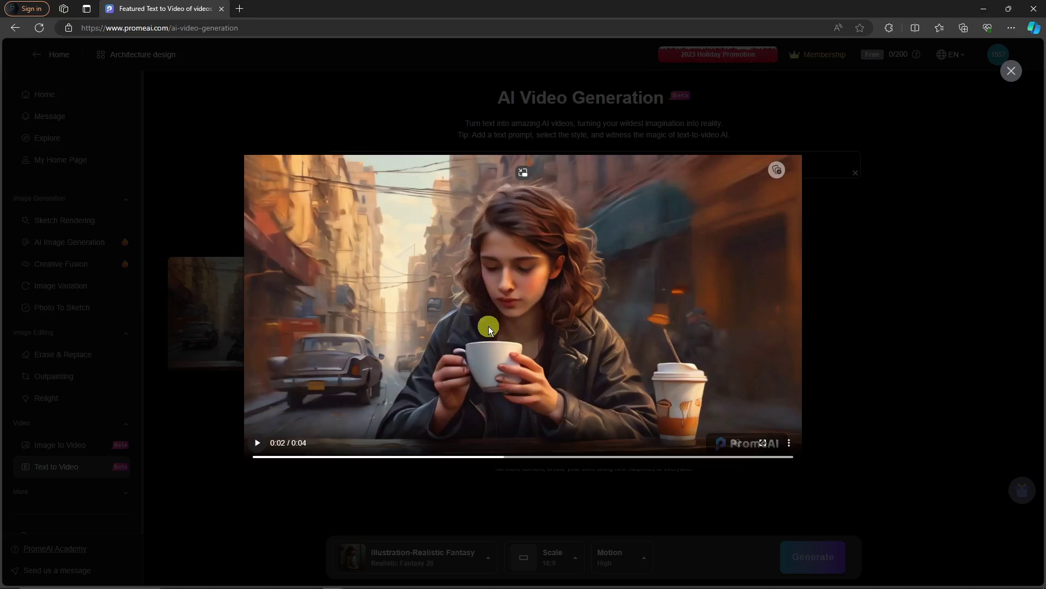
click(258, 442)
click(408, 351)
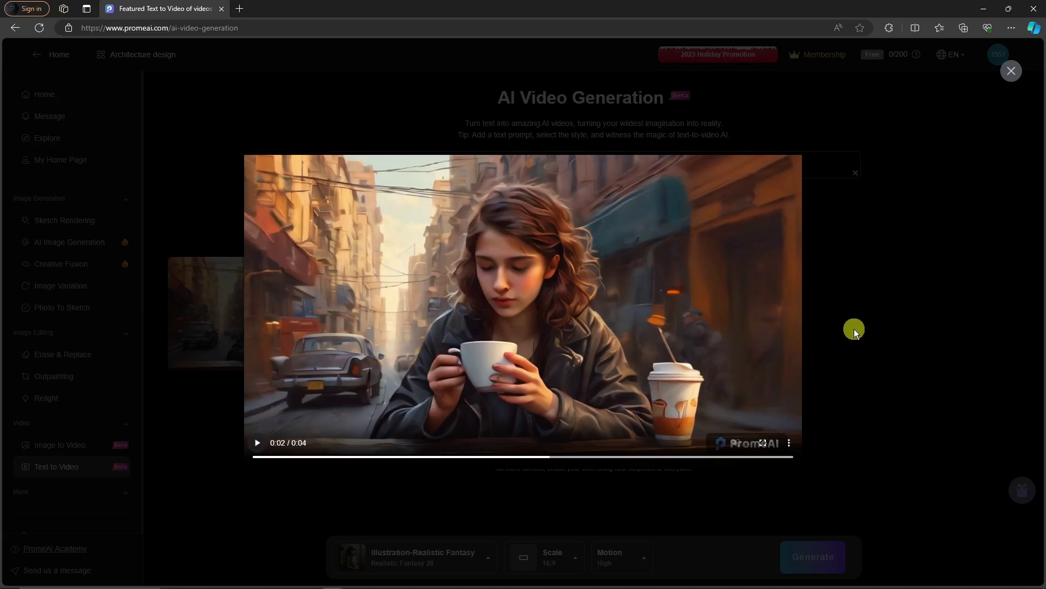
click(855, 174)
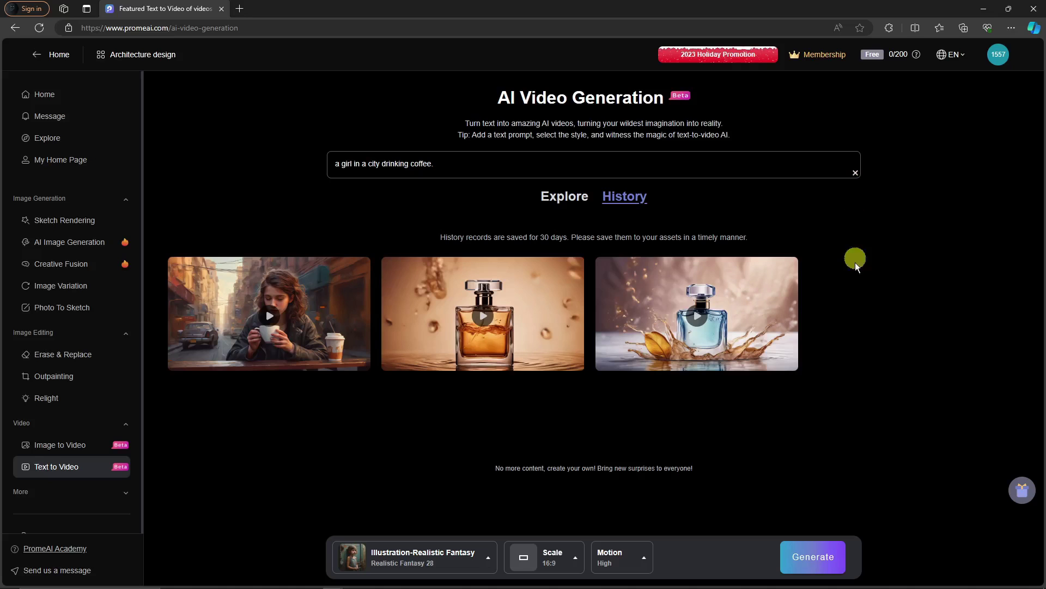
Switch to Image to Video and upload the yellow-background portrait pexels-pixabay-415829 from the Downloads folder.
click(76, 447)
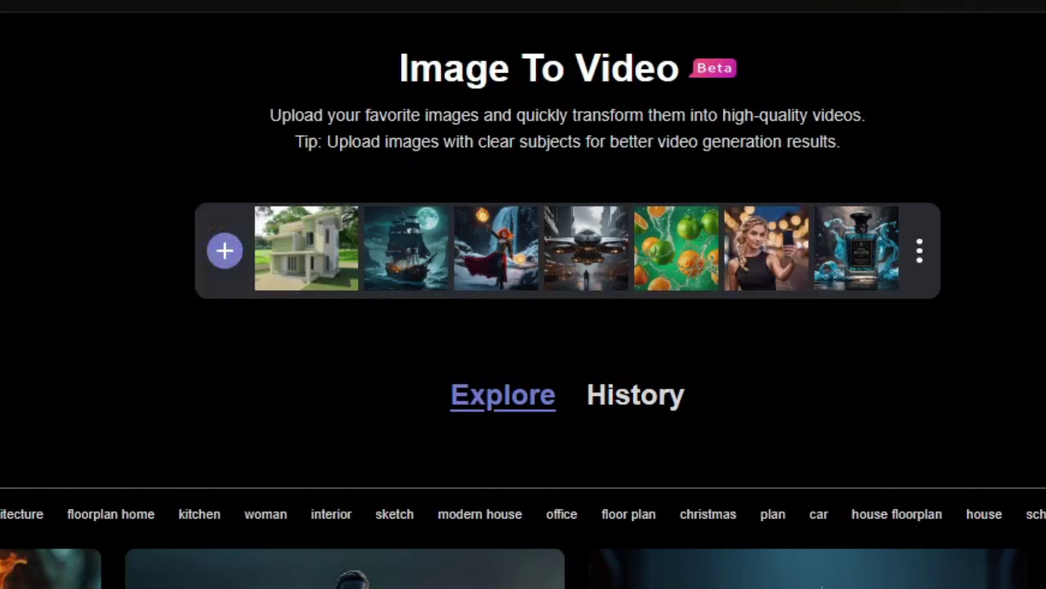
click(224, 250)
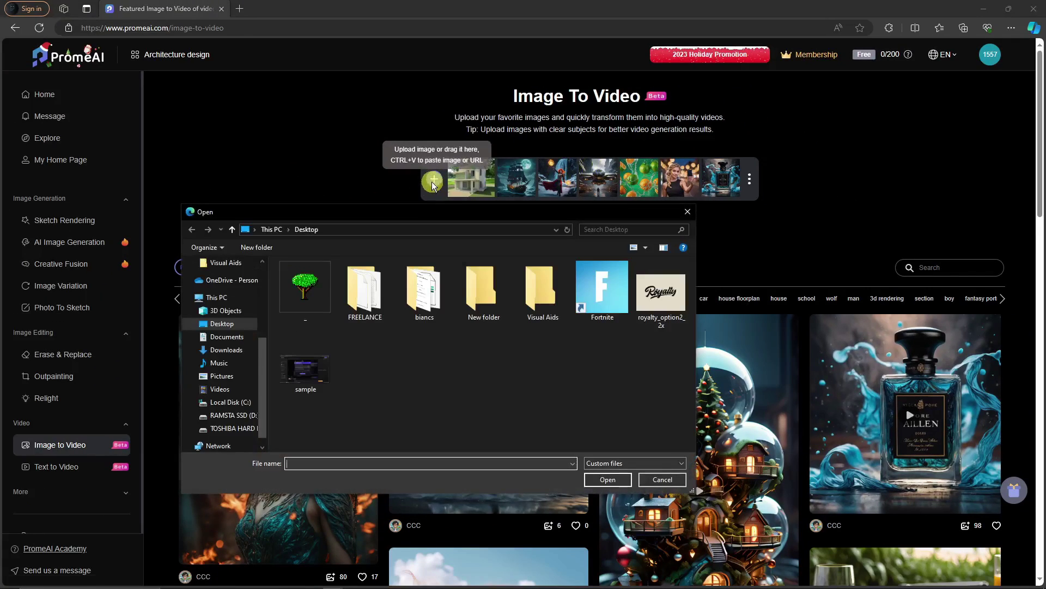
scroll(271, 303, up, 5)
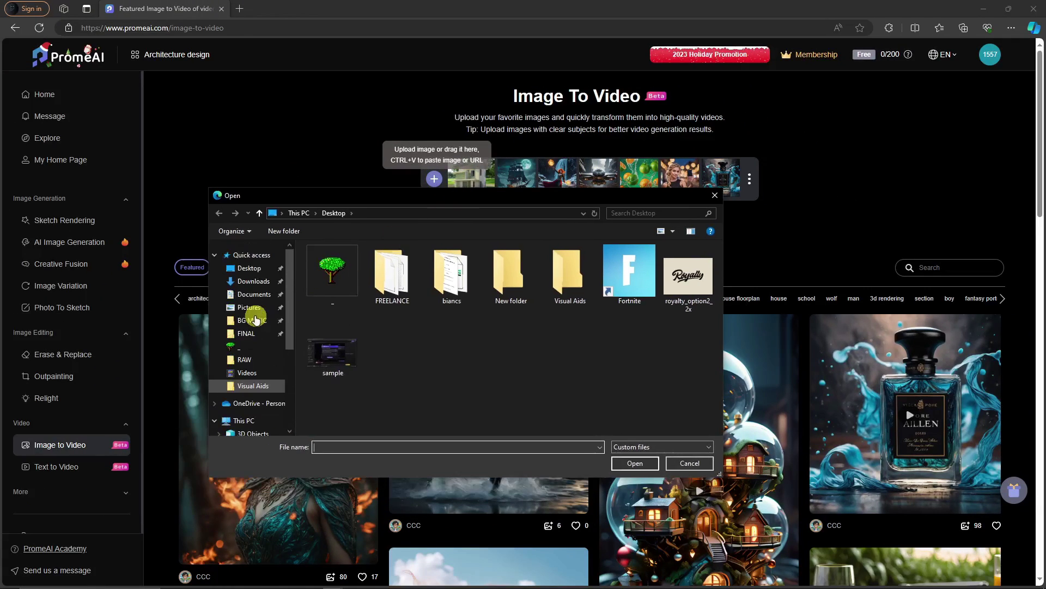
click(265, 285)
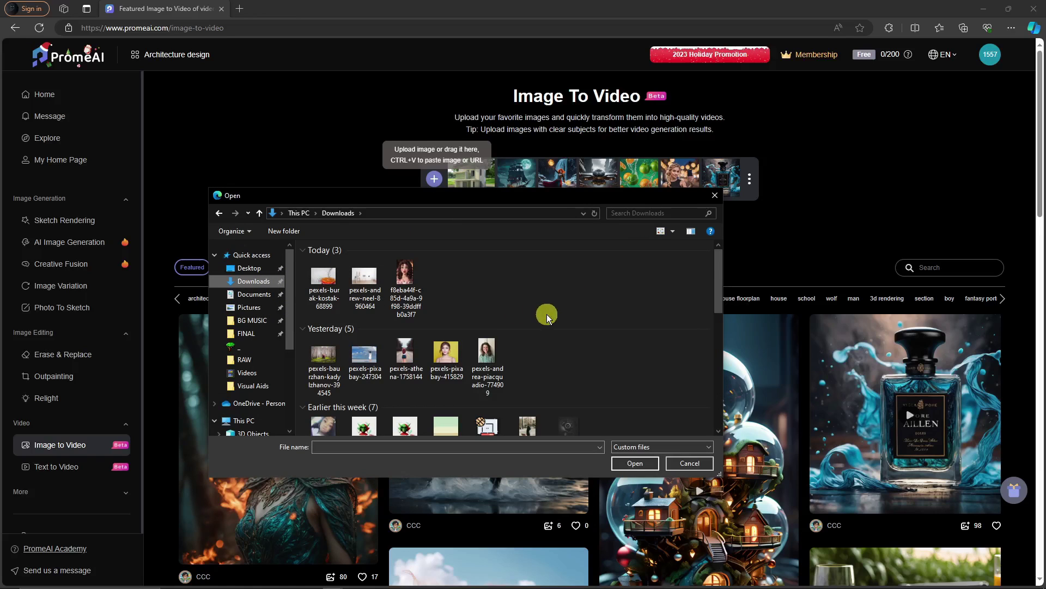
click(494, 353)
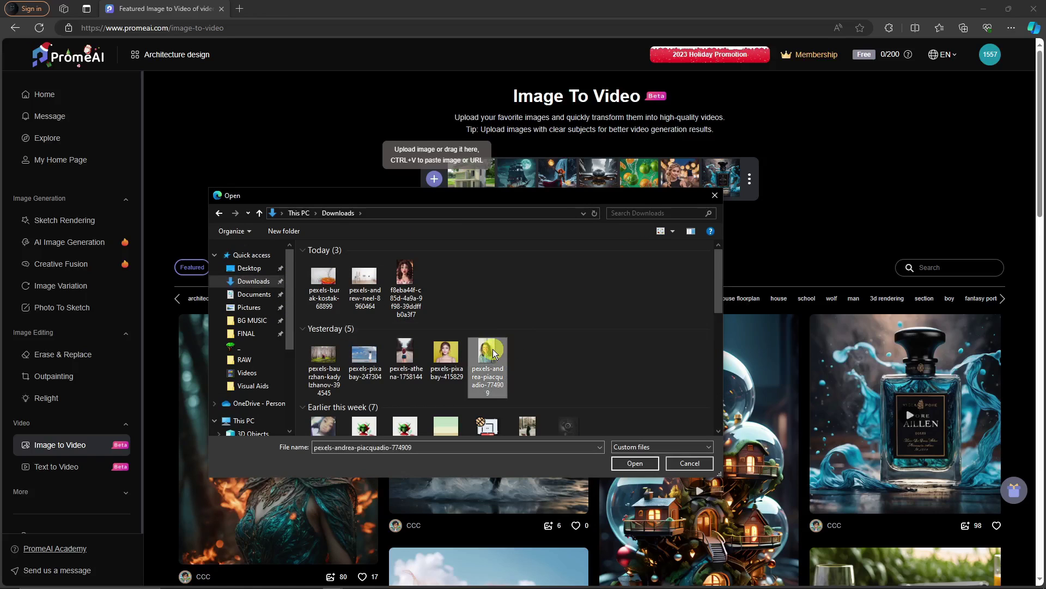
double_click(494, 353)
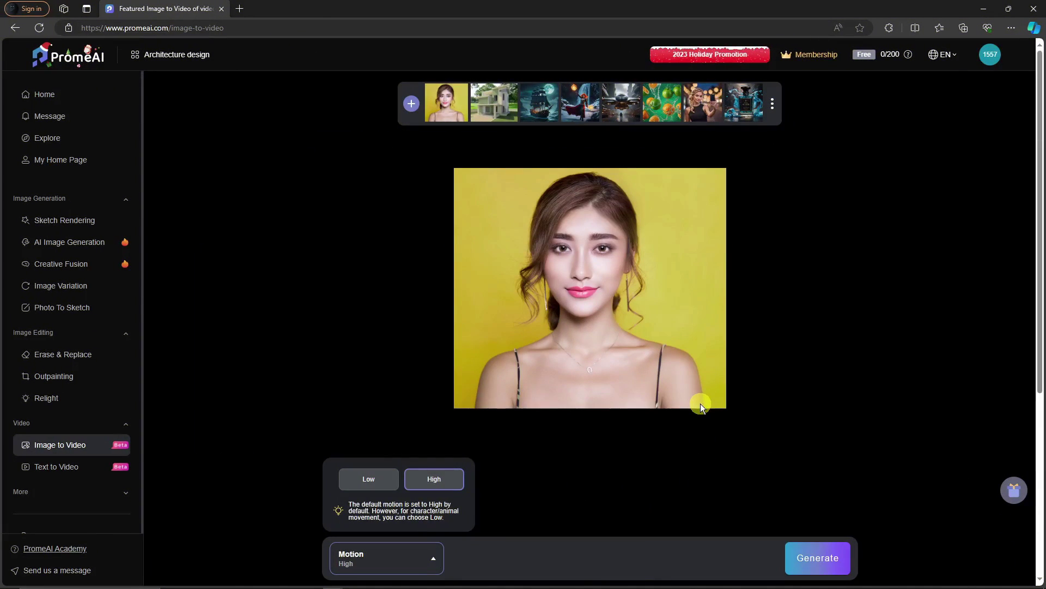
Generate a video from the uploaded portrait with the motion kept at High.
click(440, 562)
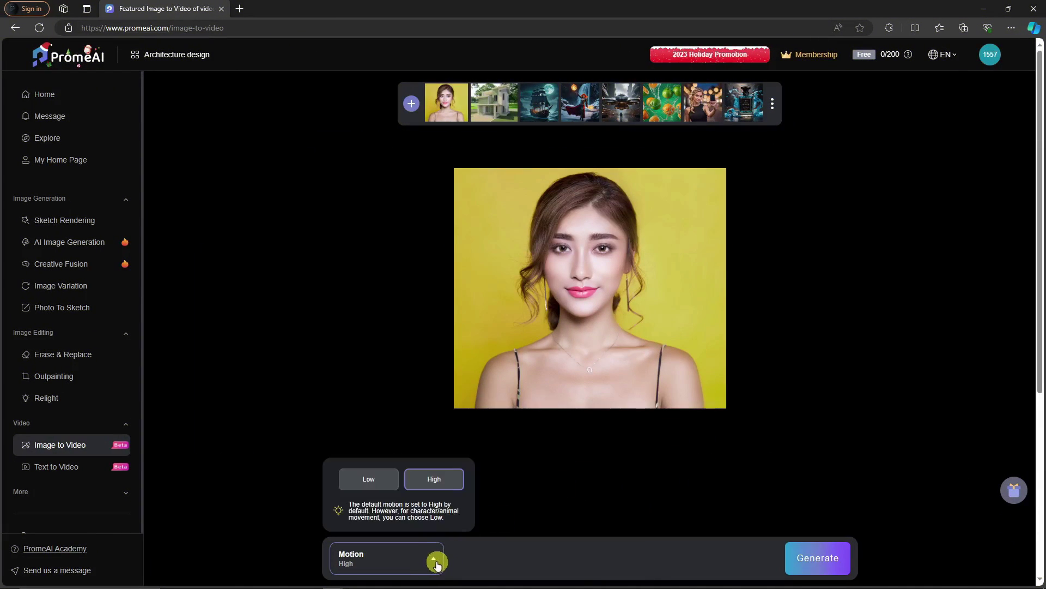
click(587, 485)
click(822, 562)
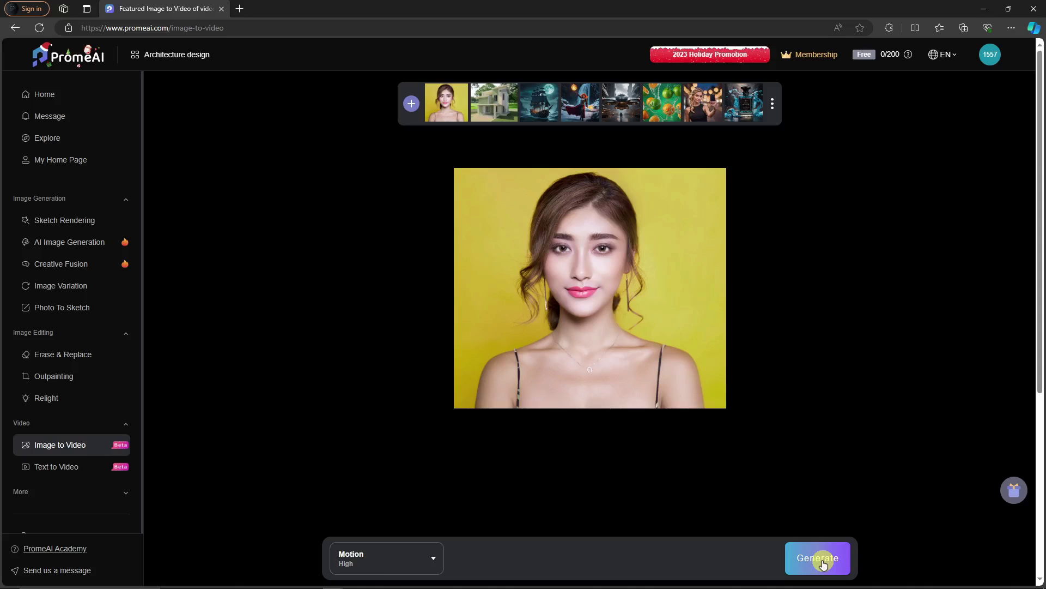
click(823, 563)
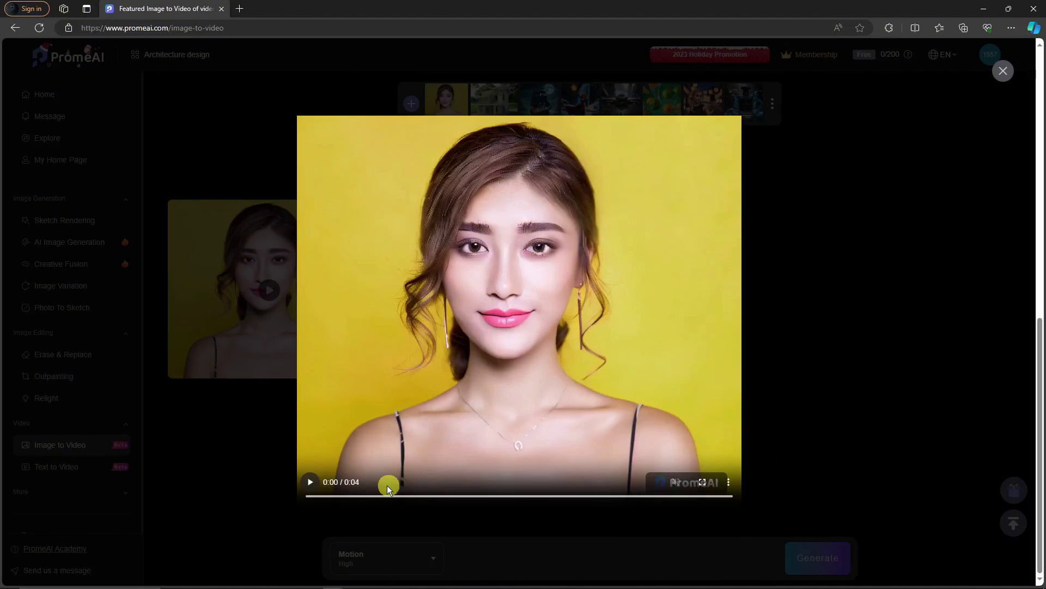
Play the generated portrait video, replay it, and close the preview.
click(304, 486)
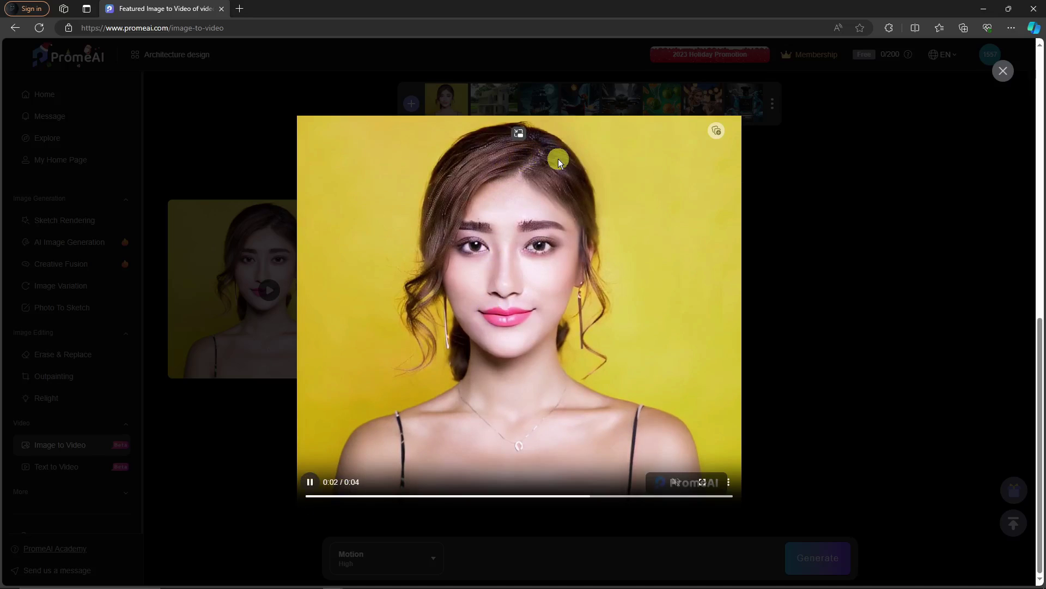
click(318, 482)
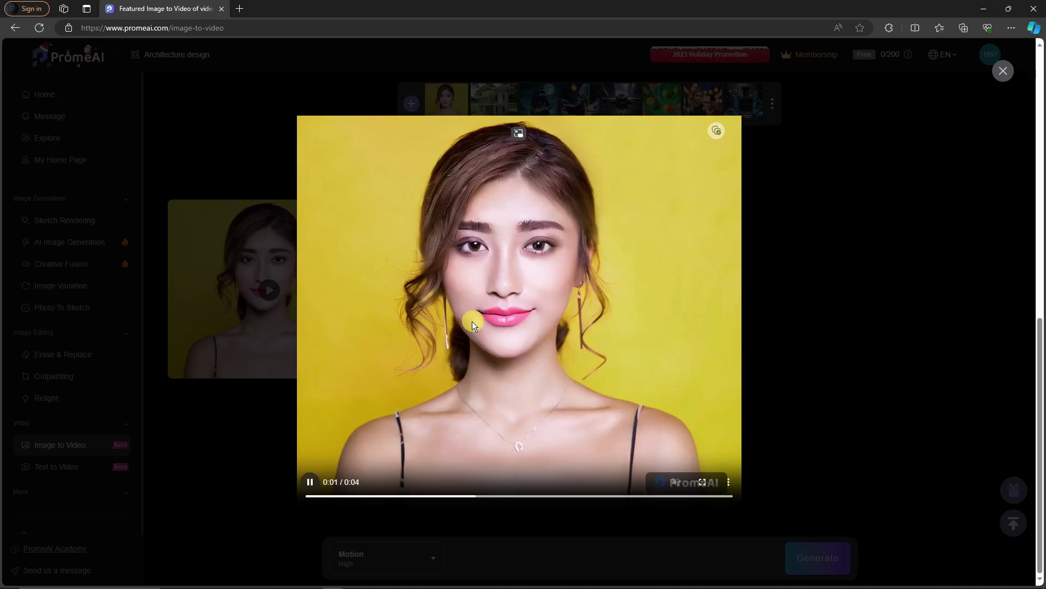
click(834, 335)
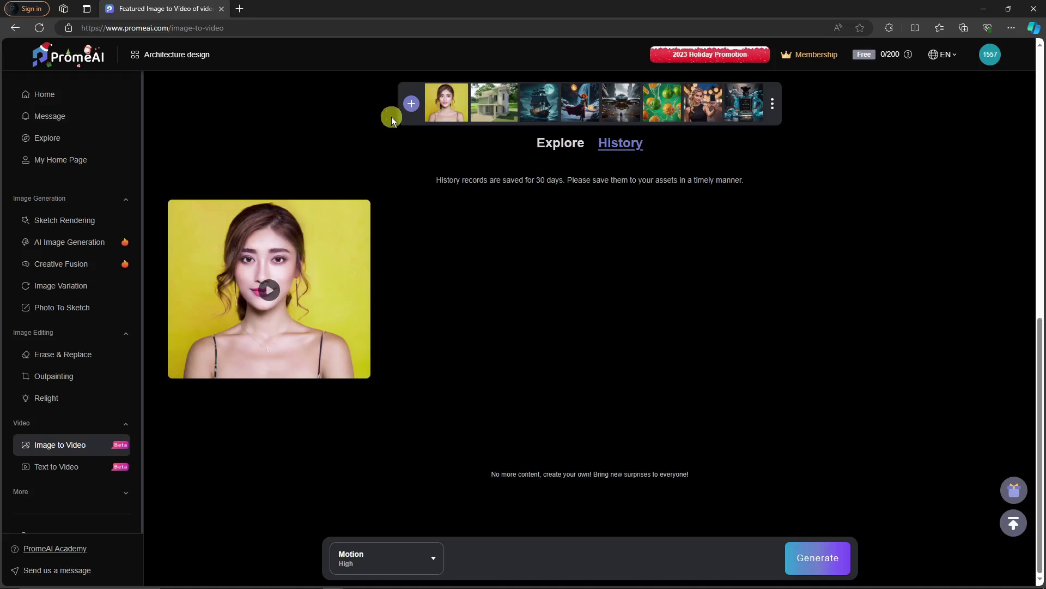
Upload the photo of water splashing on a halved orange from Downloads and generate a High-motion video from it.
click(414, 106)
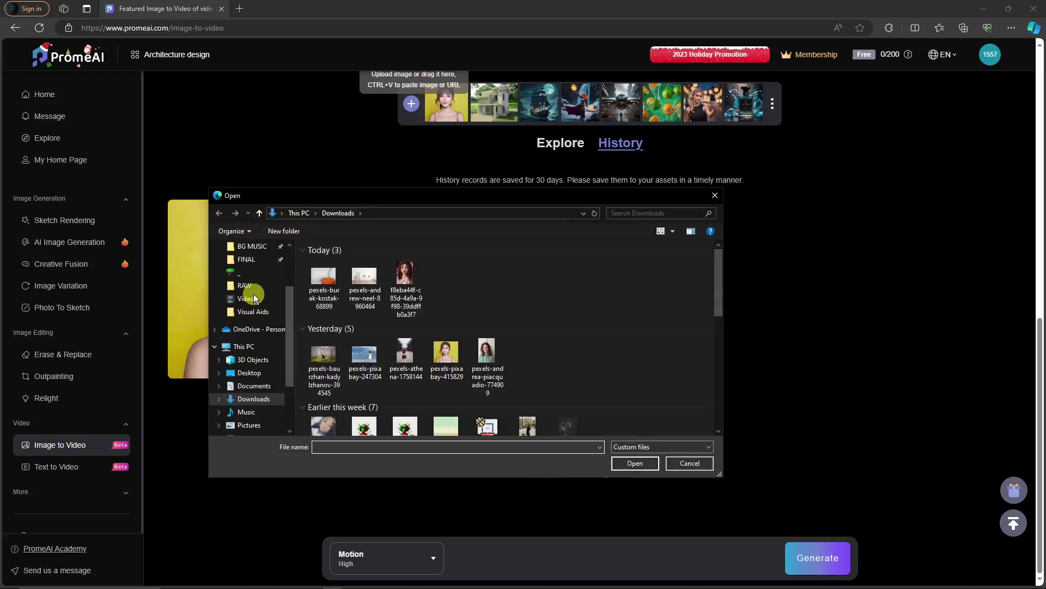
double_click(352, 310)
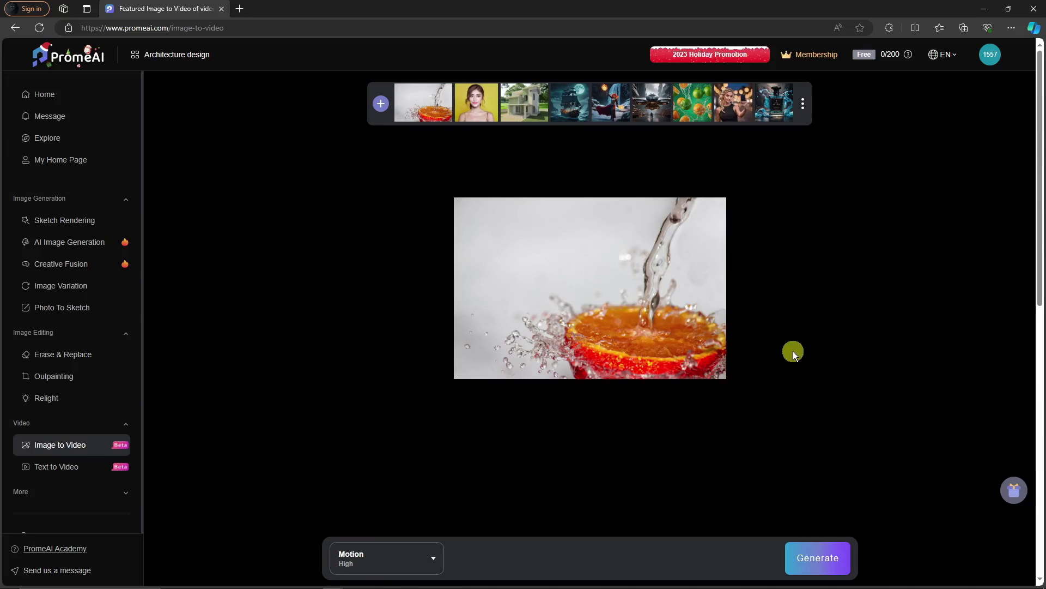
click(433, 556)
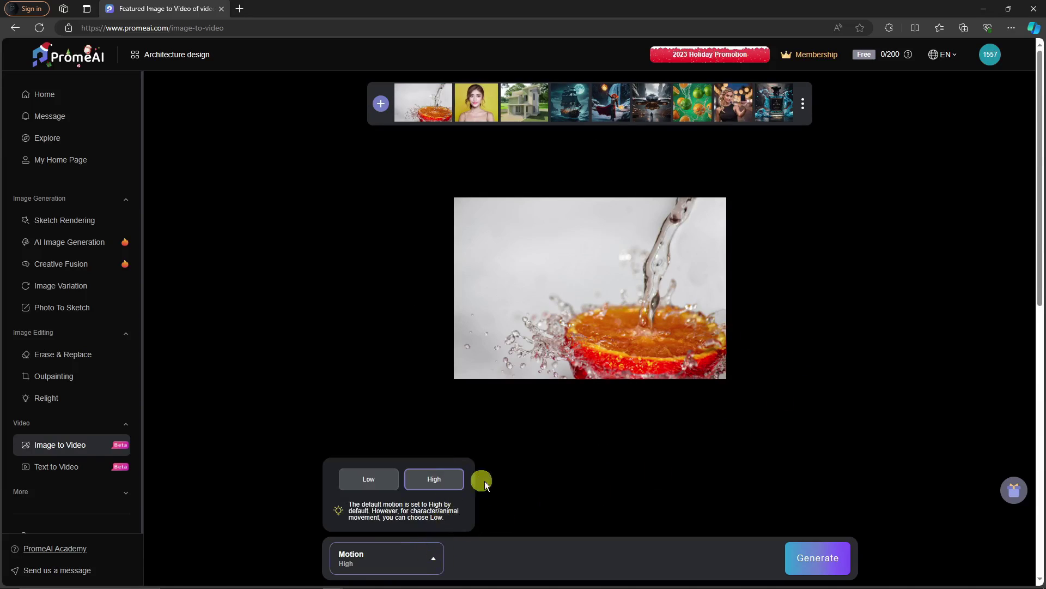
click(814, 559)
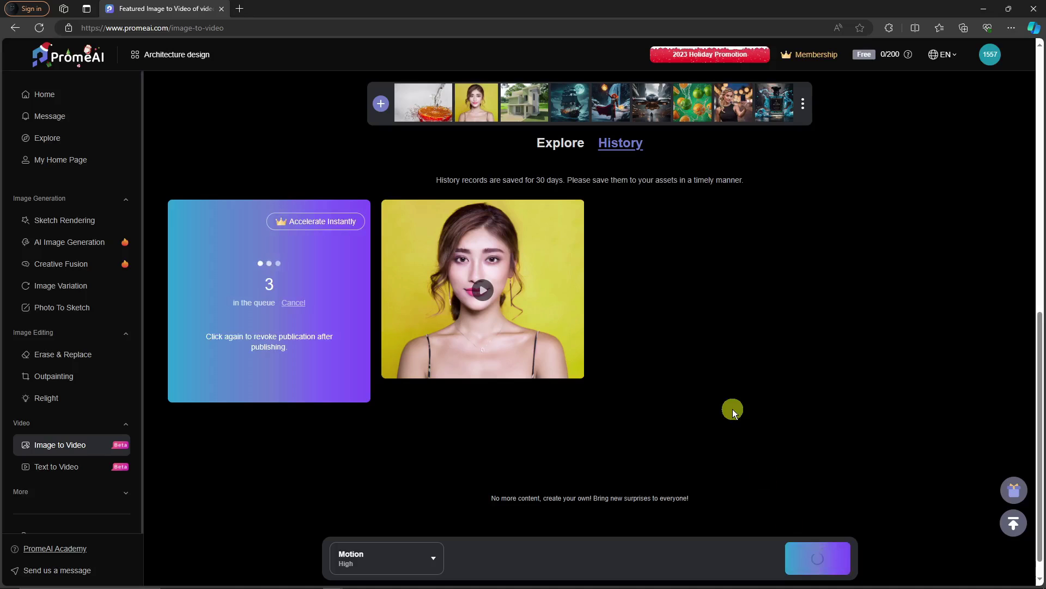
Open and play the generated orange splash video, pausing and replaying it, and close the preview.
mouse_move(416, 263)
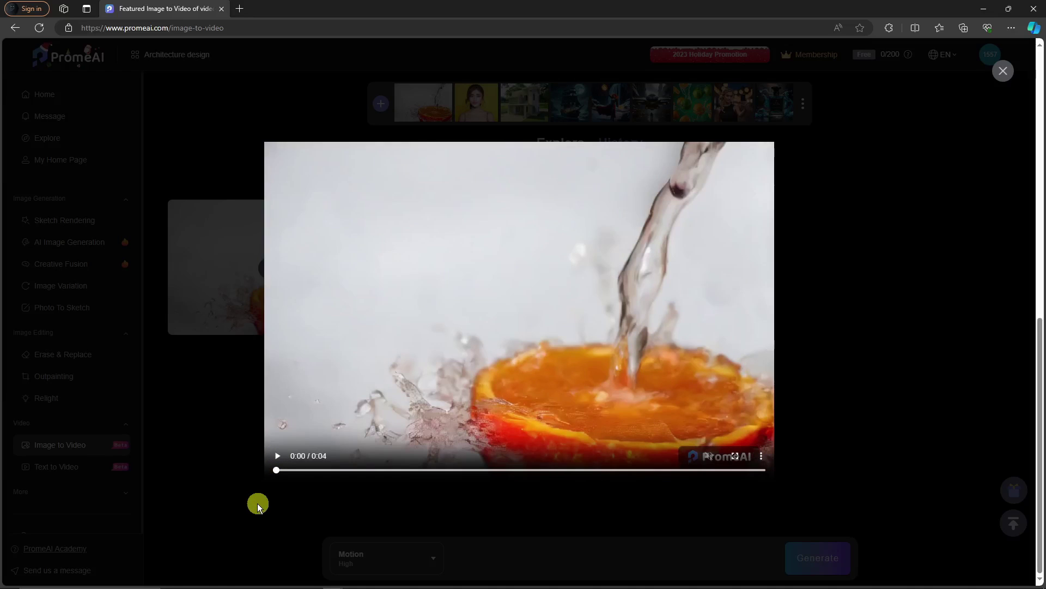
mouse_move(637, 377)
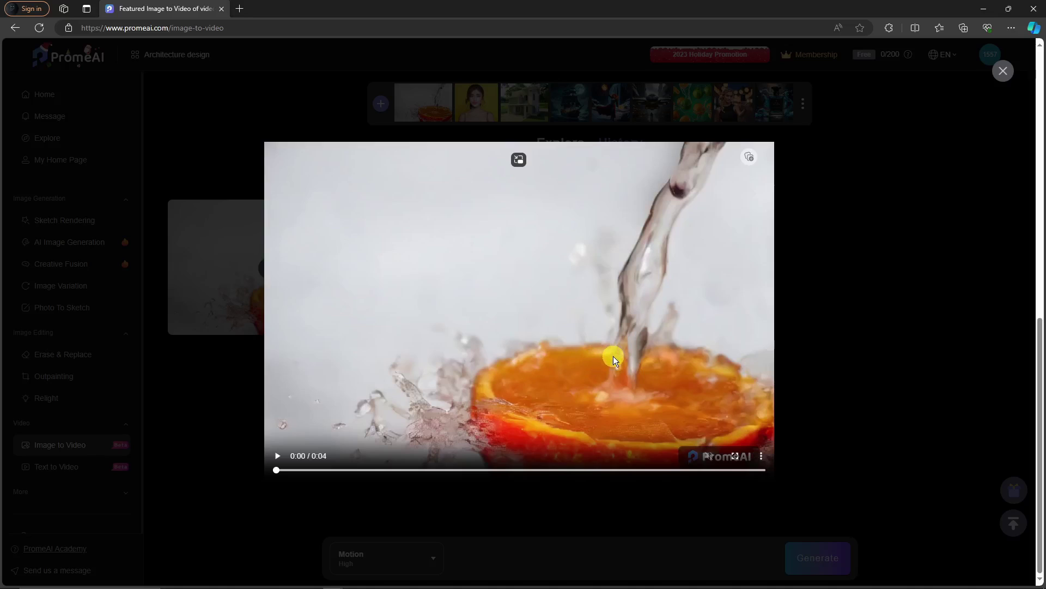
click(283, 456)
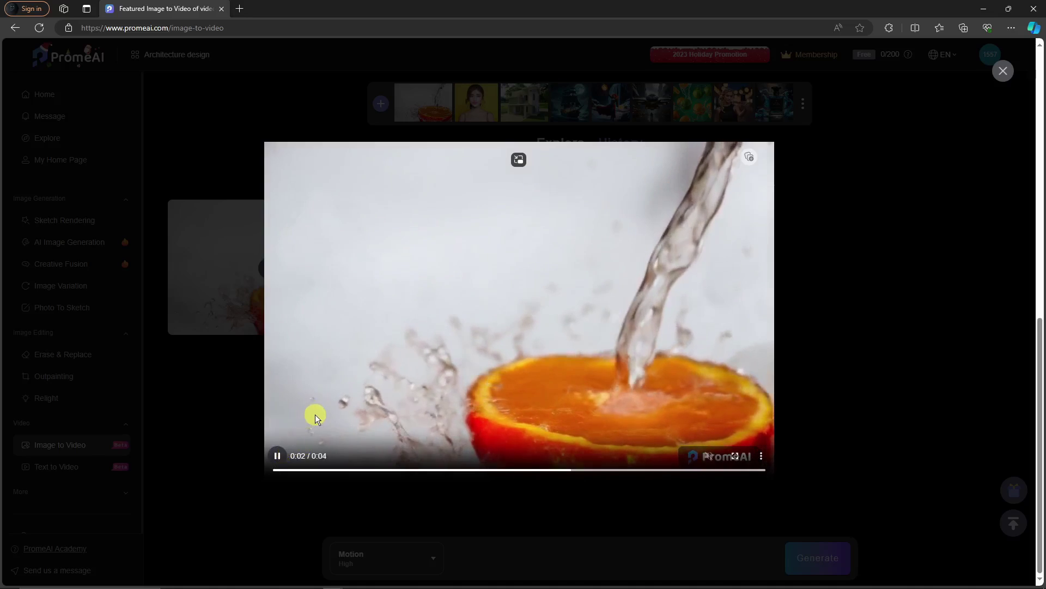
click(281, 457)
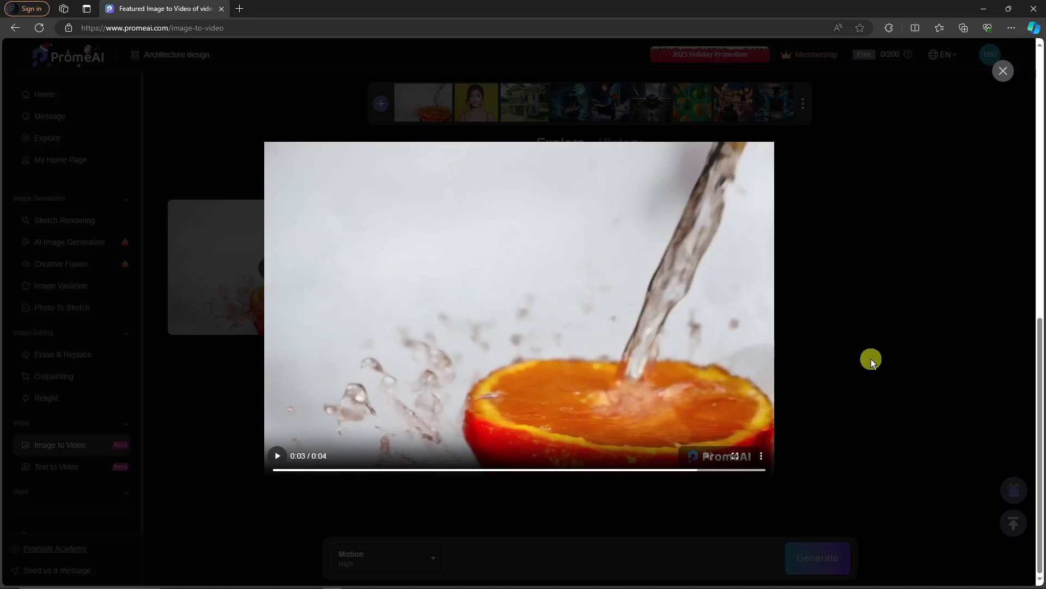
click(279, 458)
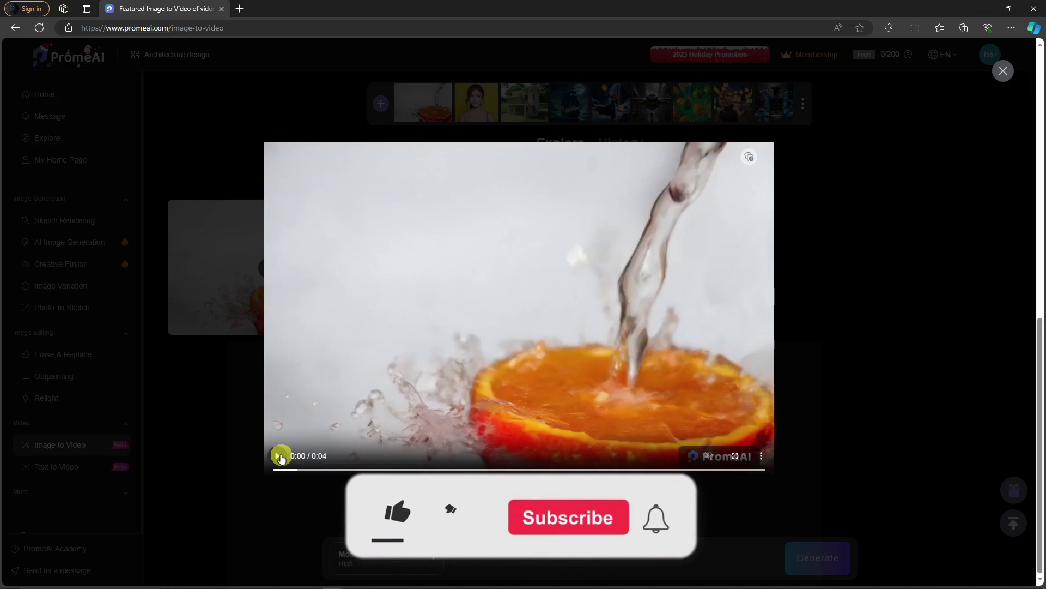
click(845, 449)
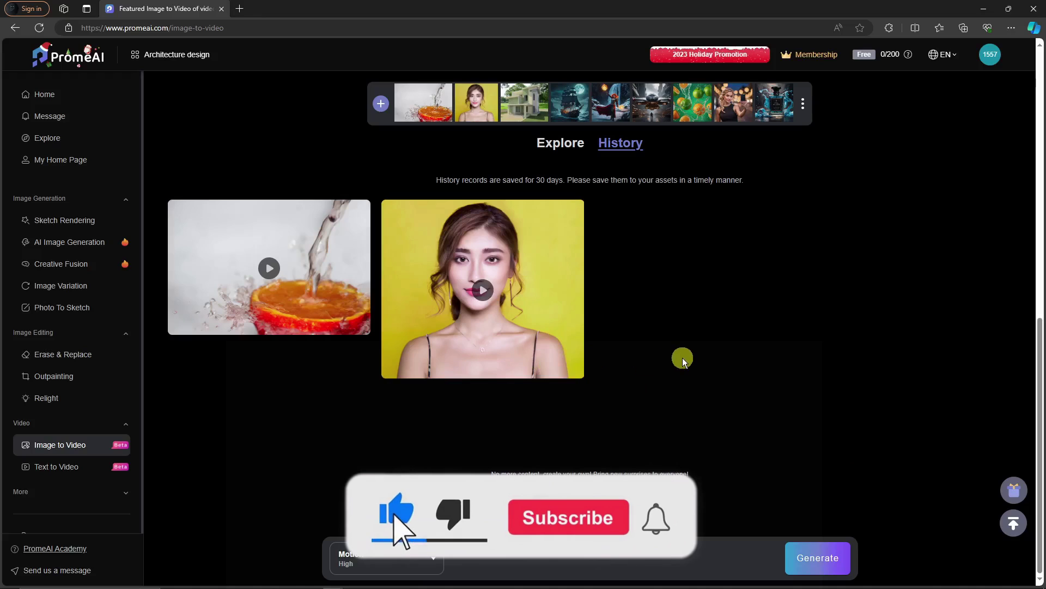